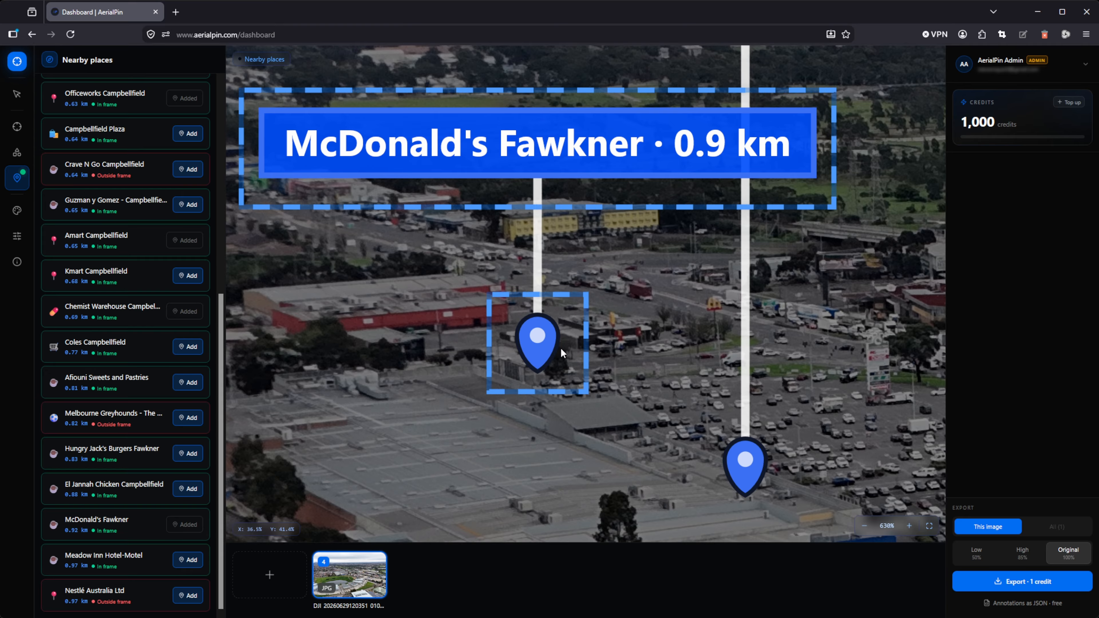
- Position the McDonald's Fawkner pin on its location in the aerial photo and place its label up in the sky beside Officeworks Campbellfield
{"action": "left_click_drag", "start_coordinate": [561, 348], "coordinate": [612, 312]}
{"action": "scroll", "coordinate": [612, 312], "scroll_direction": "down", "scroll_amount": 5}
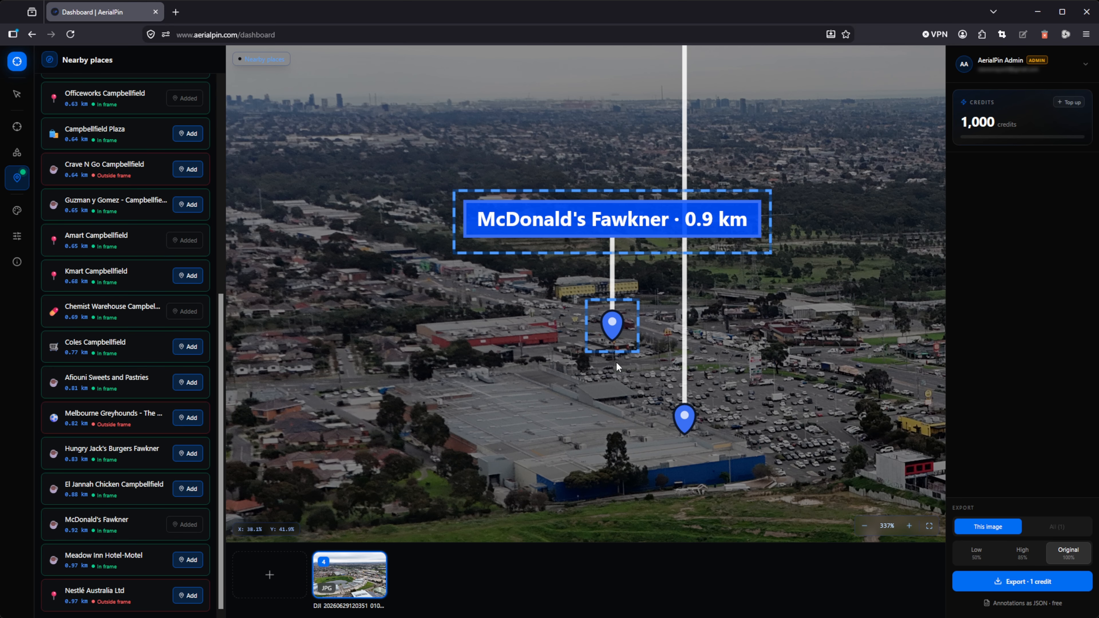
{"action": "left_click_drag", "start_coordinate": [632, 298], "coordinate": [465, 115]}
{"action": "left_click", "coordinate": [478, 331]}
{"action": "scroll", "coordinate": [479, 331], "scroll_direction": "down", "scroll_amount": 3}
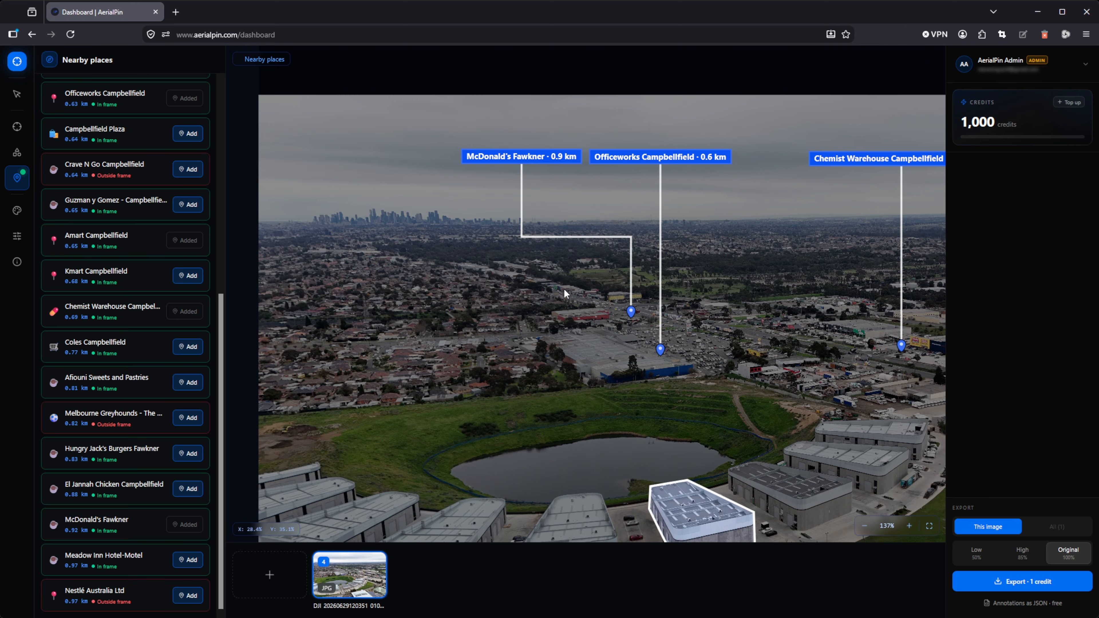
- Add the Guzman y Gomez - Campbellfield Plaza place to the photo and position its pin on the restaurant's location
{"action": "scroll", "coordinate": [662, 336], "scroll_direction": "up", "scroll_amount": 2}
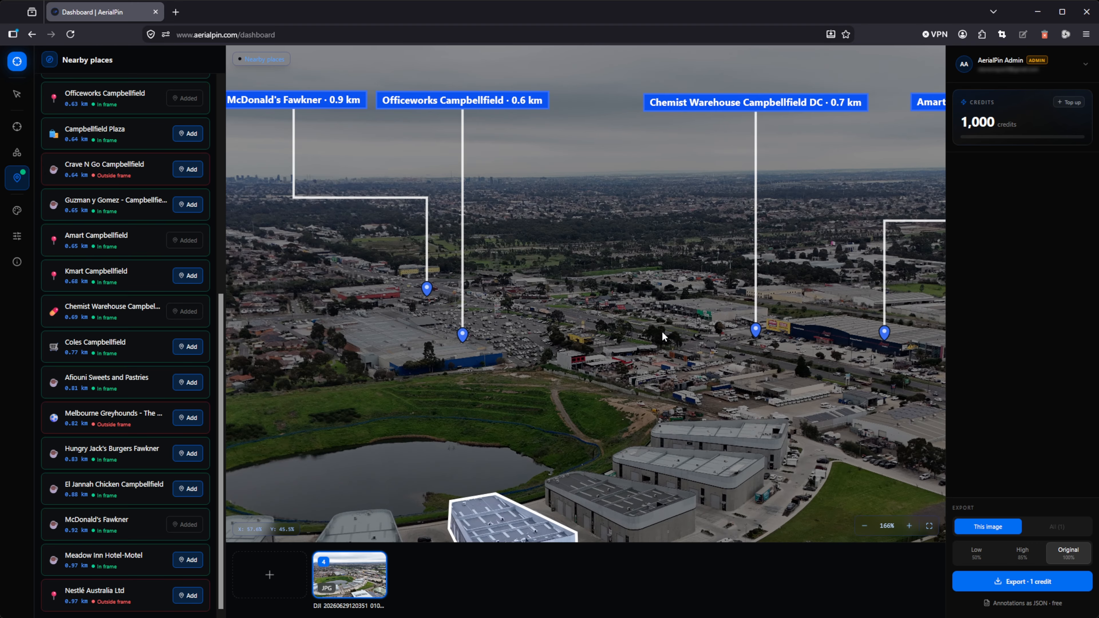
{"action": "scroll", "coordinate": [650, 303], "scroll_direction": "up", "scroll_amount": 8}
{"action": "scroll", "coordinate": [673, 251], "scroll_direction": "up", "scroll_amount": 1}
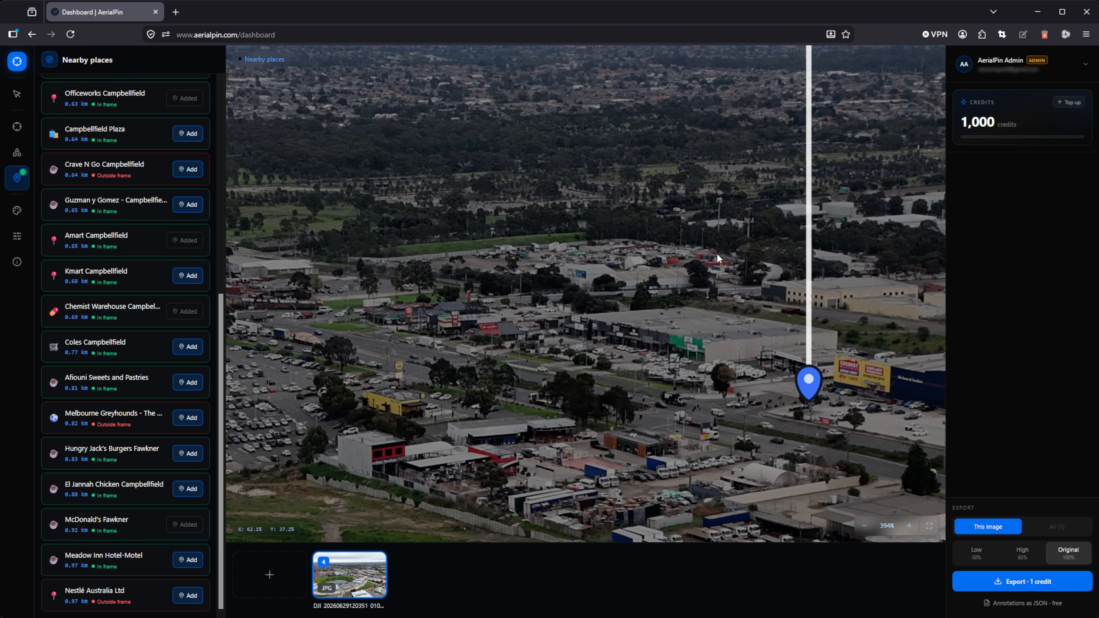
{"action": "scroll", "coordinate": [532, 312], "scroll_direction": "up", "scroll_amount": 4}
{"action": "left_click", "coordinate": [188, 204]}
{"action": "left_click_drag", "start_coordinate": [438, 403], "coordinate": [378, 422]}
{"action": "scroll", "coordinate": [751, 303], "scroll_direction": "down", "scroll_amount": 16}
{"action": "scroll", "coordinate": [738, 265], "scroll_direction": "down", "scroll_amount": 4}
{"action": "left_click_drag", "start_coordinate": [738, 287], "coordinate": [713, 287]}
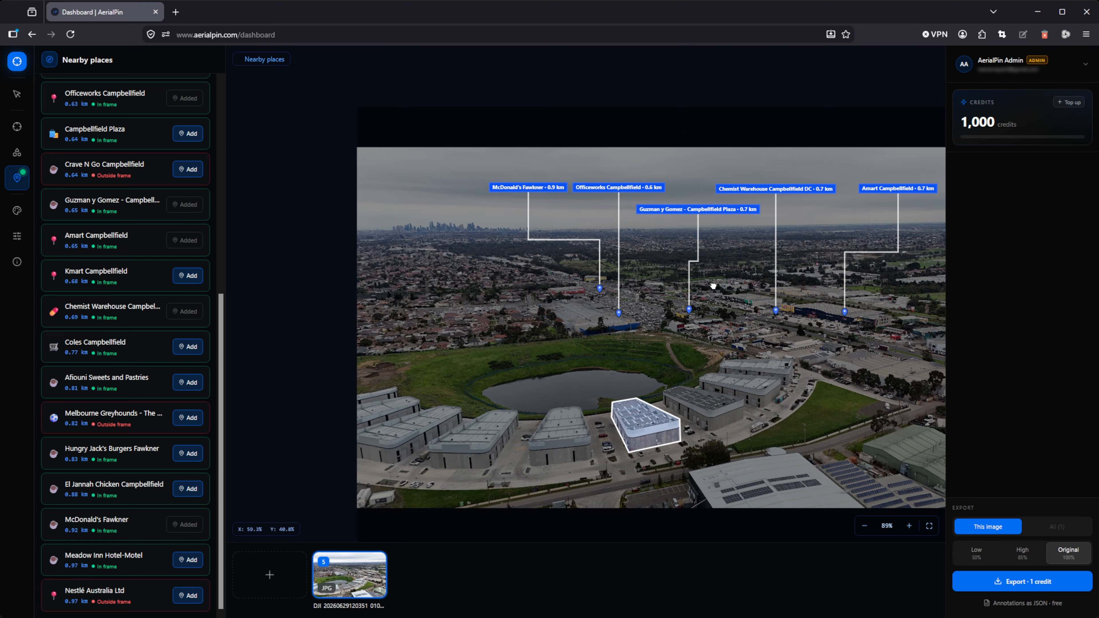
{"action": "scroll", "coordinate": [714, 299], "scroll_direction": "up", "scroll_amount": 1}
{"action": "scroll", "coordinate": [715, 310], "scroll_direction": "up", "scroll_amount": 1}
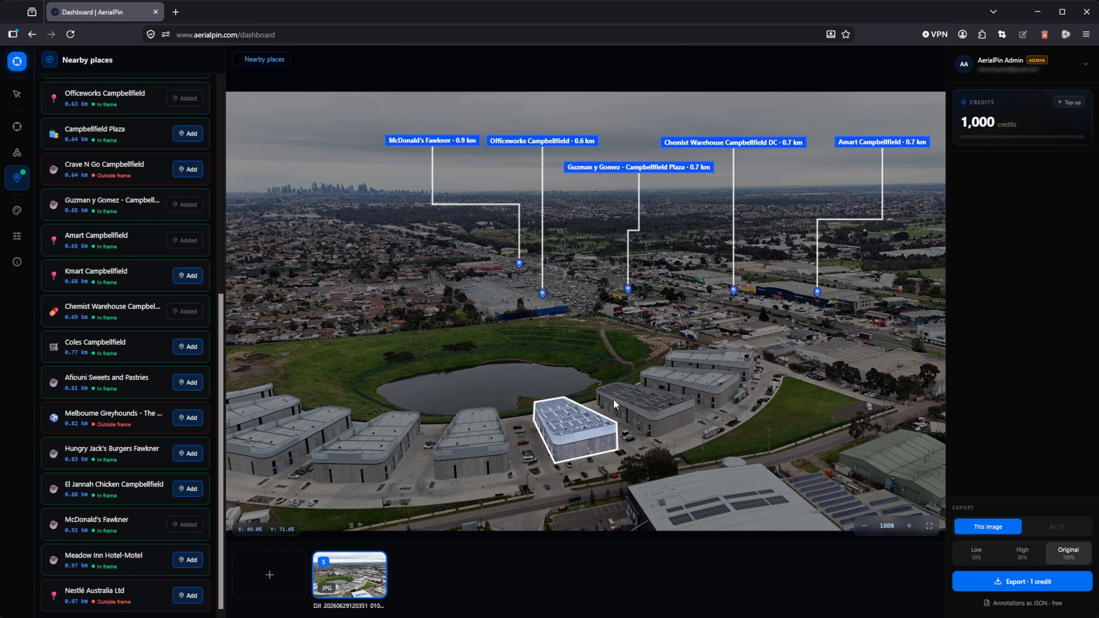
{"action": "left_click_drag", "start_coordinate": [614, 401], "coordinate": [560, 349]}
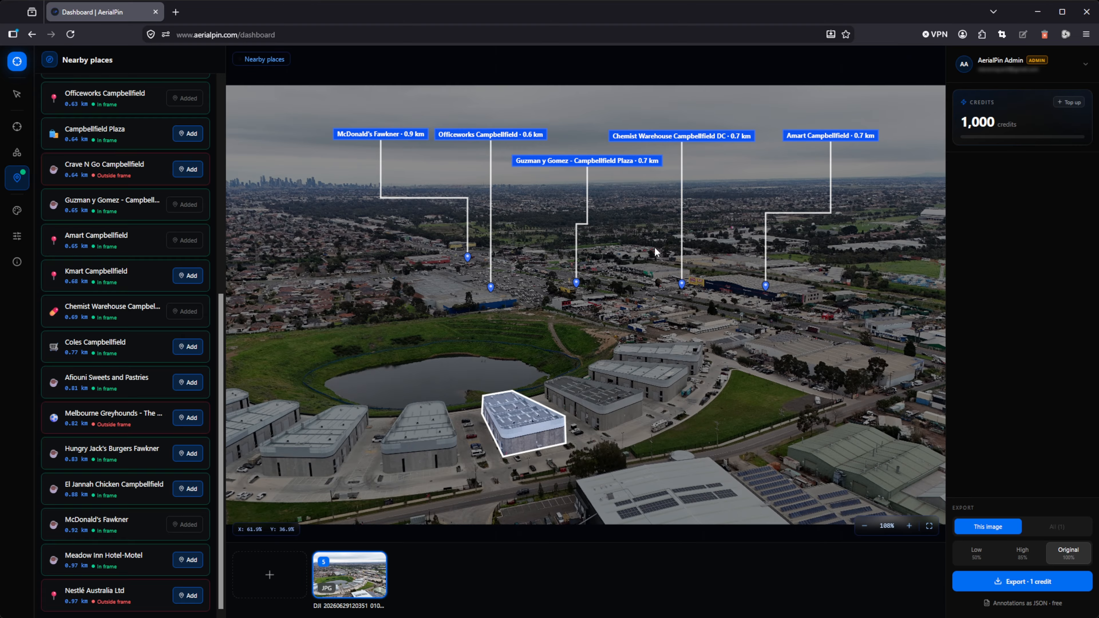
- Review the nearby places found within the 1 km search radius and the existing boundary entry
{"action": "scroll", "coordinate": [173, 455], "scroll_direction": "up", "scroll_amount": 8}
{"action": "scroll", "coordinate": [173, 456], "scroll_direction": "down", "scroll_amount": 3}
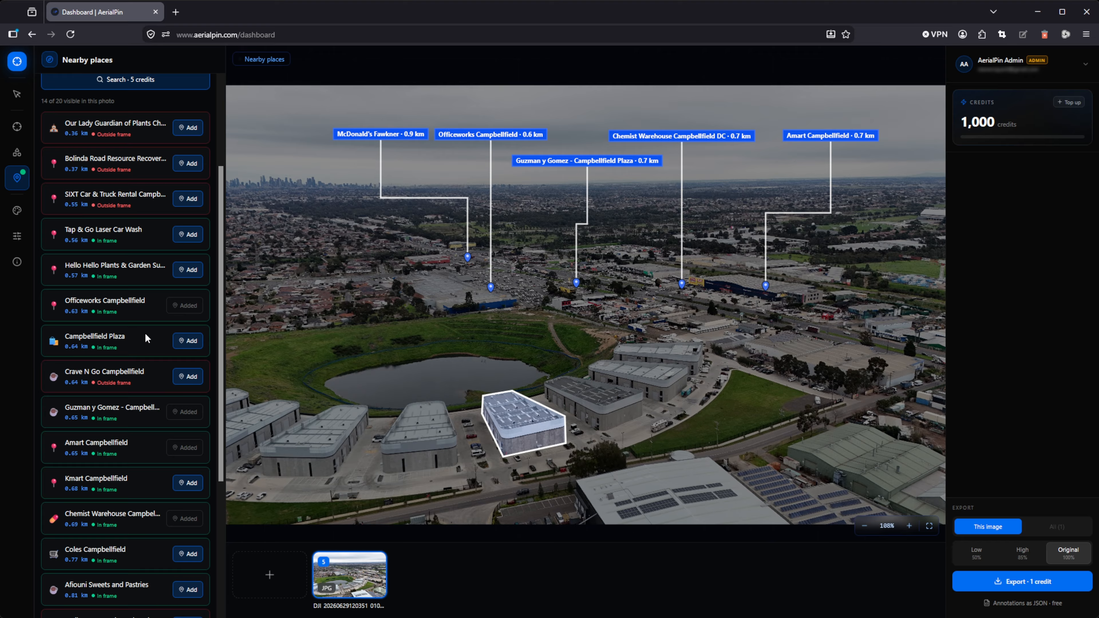
{"action": "scroll", "coordinate": [128, 305], "scroll_direction": "up", "scroll_amount": 3}
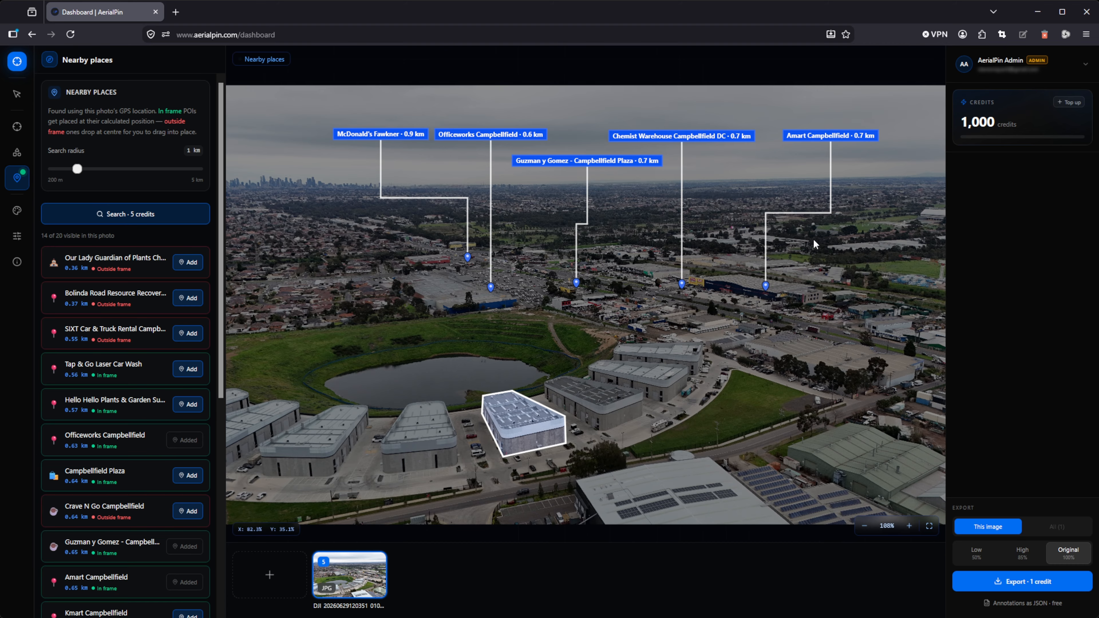
{"action": "scroll", "coordinate": [140, 304], "scroll_direction": "down", "scroll_amount": 6}
{"action": "scroll", "coordinate": [130, 329], "scroll_direction": "down", "scroll_amount": 2}
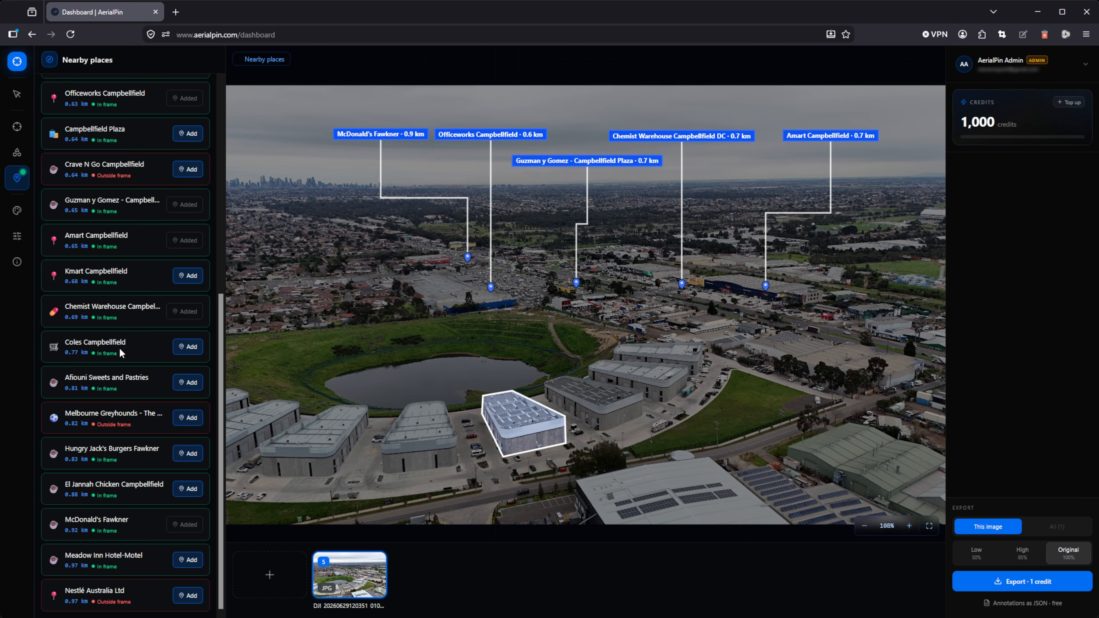
{"action": "scroll", "coordinate": [53, 248], "scroll_direction": "up", "scroll_amount": 8}
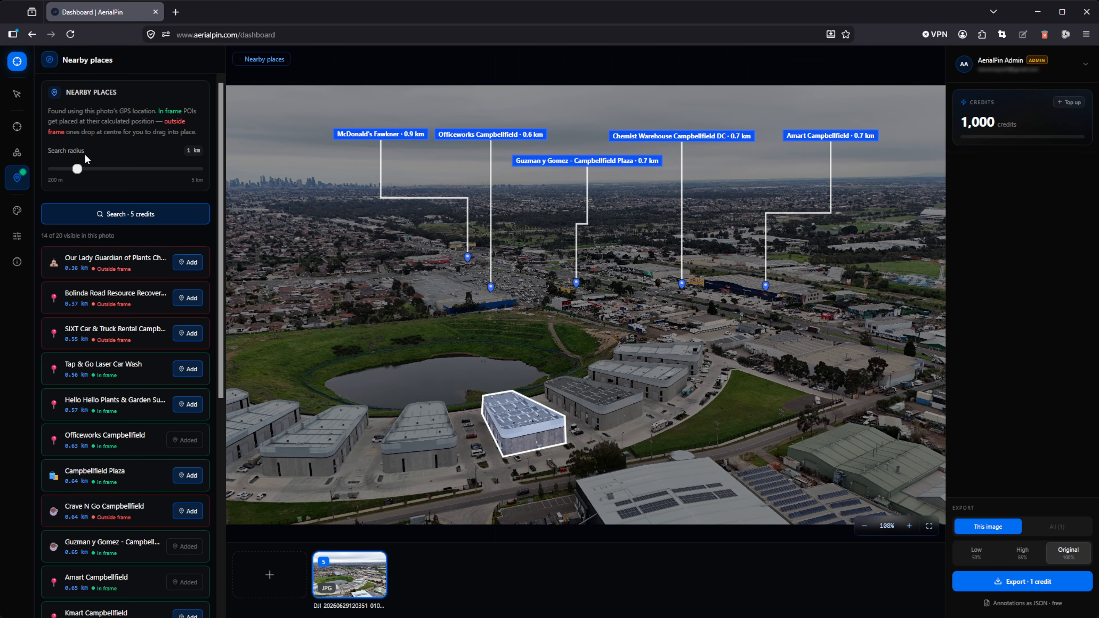
{"action": "left_click", "coordinate": [17, 153]}
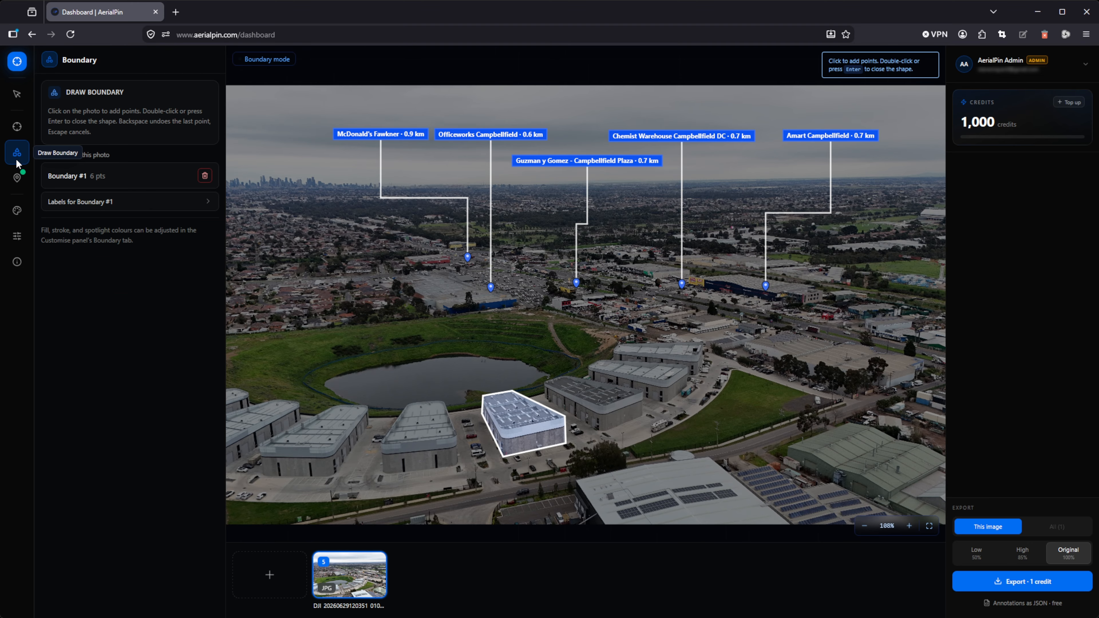
{"action": "left_click", "coordinate": [18, 178]}
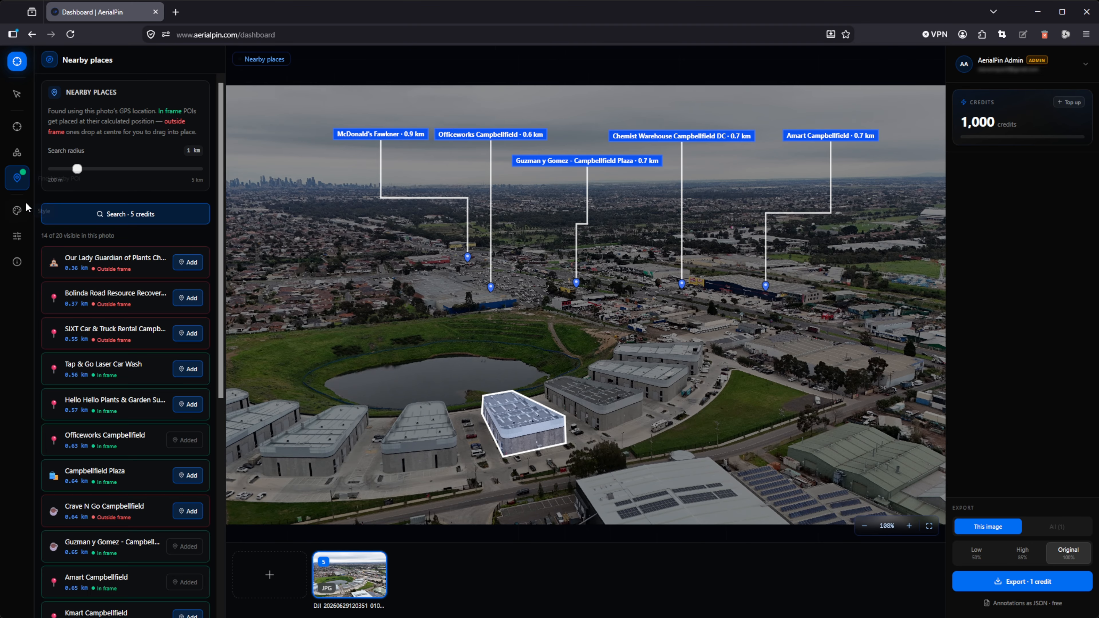
- Shift the McDonald's Fawkner label slightly left, away from the Officeworks label, and set the marker shape of all pins to Circle
{"action": "left_click", "coordinate": [17, 211]}
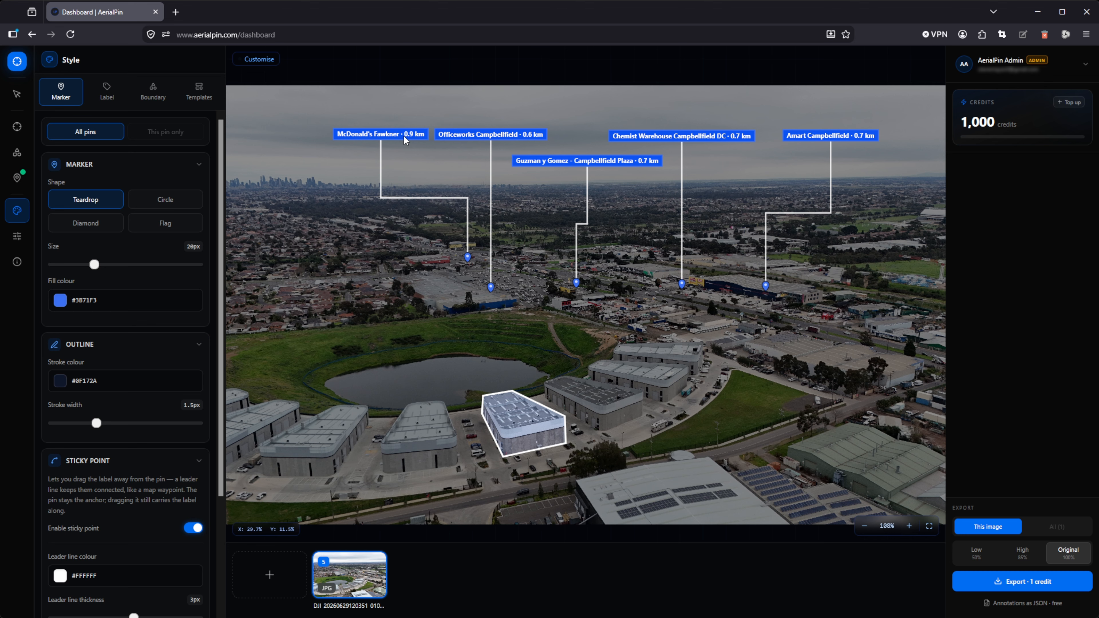
{"action": "left_click_drag", "start_coordinate": [404, 136], "coordinate": [390, 136]}
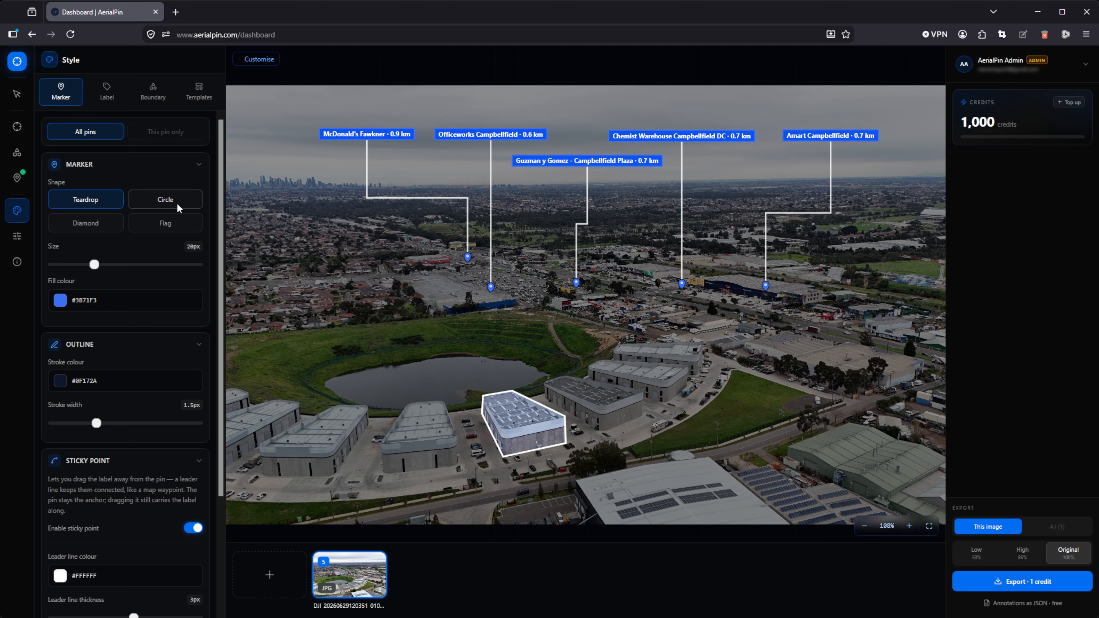
{"action": "left_click", "coordinate": [168, 202]}
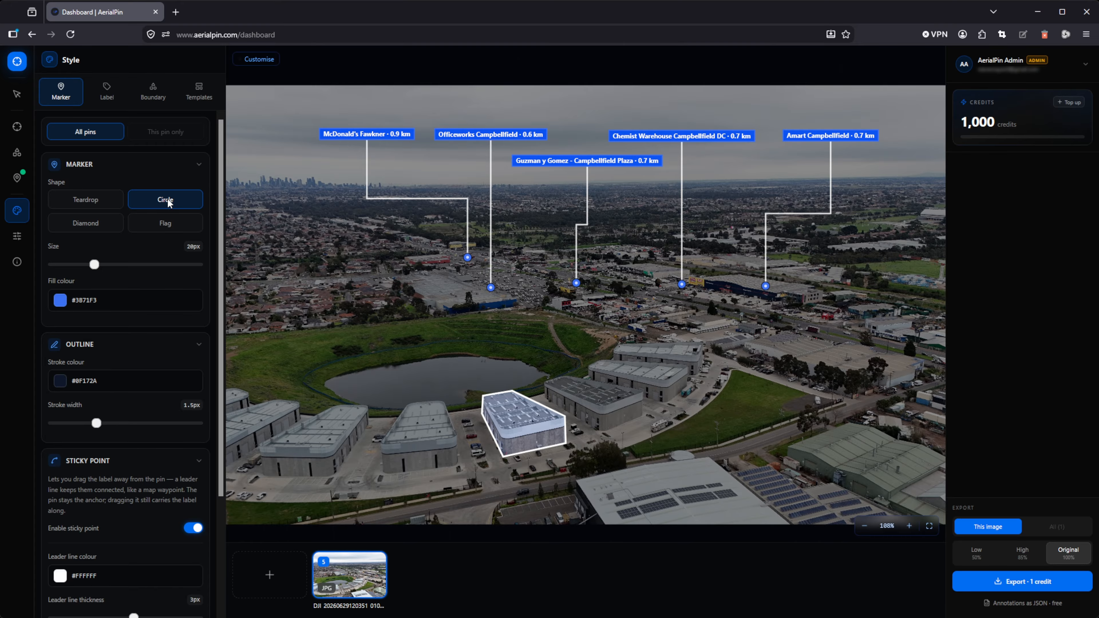
- Set the size of all circle markers to 17 px and their fill colour to white #FFFFFF
{"action": "scroll", "coordinate": [502, 276], "scroll_direction": "up", "scroll_amount": 5}
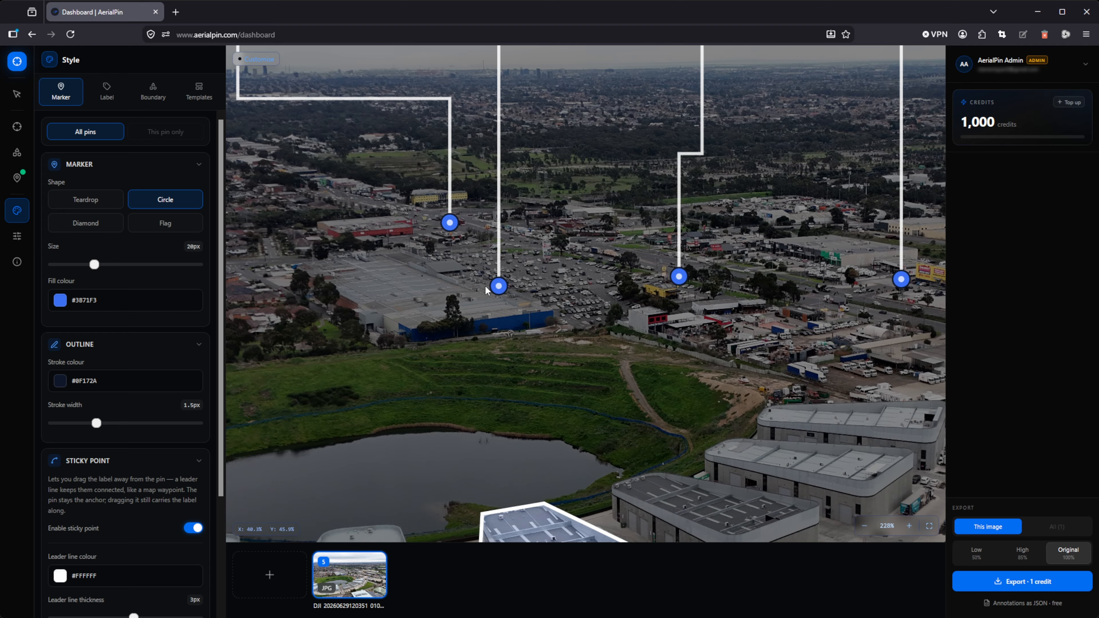
{"action": "left_click_drag", "start_coordinate": [103, 254], "coordinate": [71, 258]}
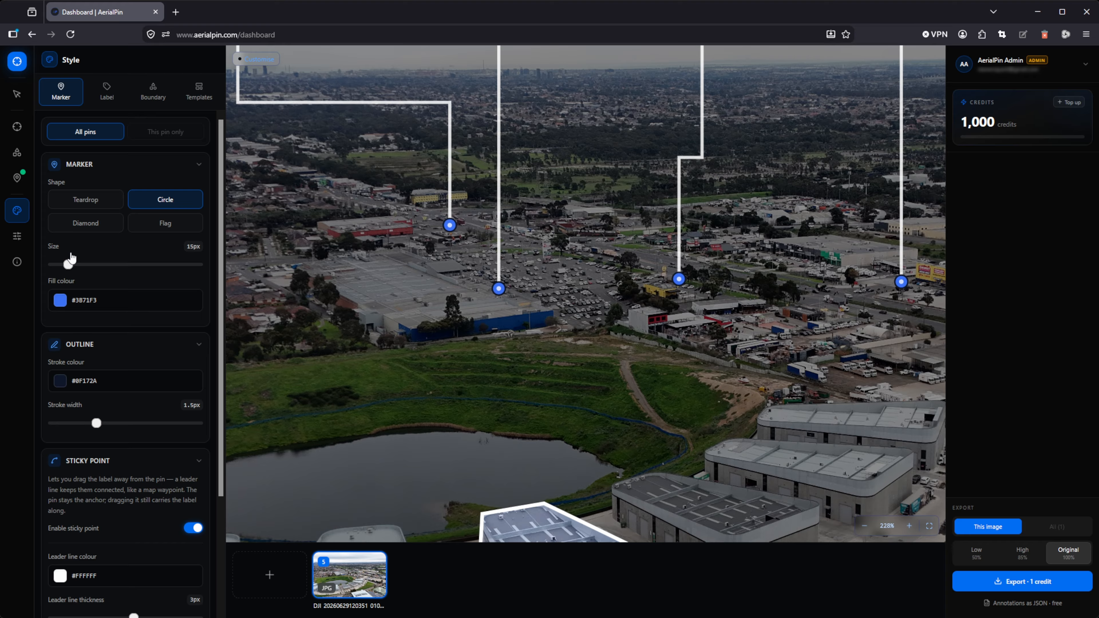
{"action": "left_click_drag", "start_coordinate": [71, 258], "coordinate": [81, 258]}
{"action": "left_click", "coordinate": [63, 301]}
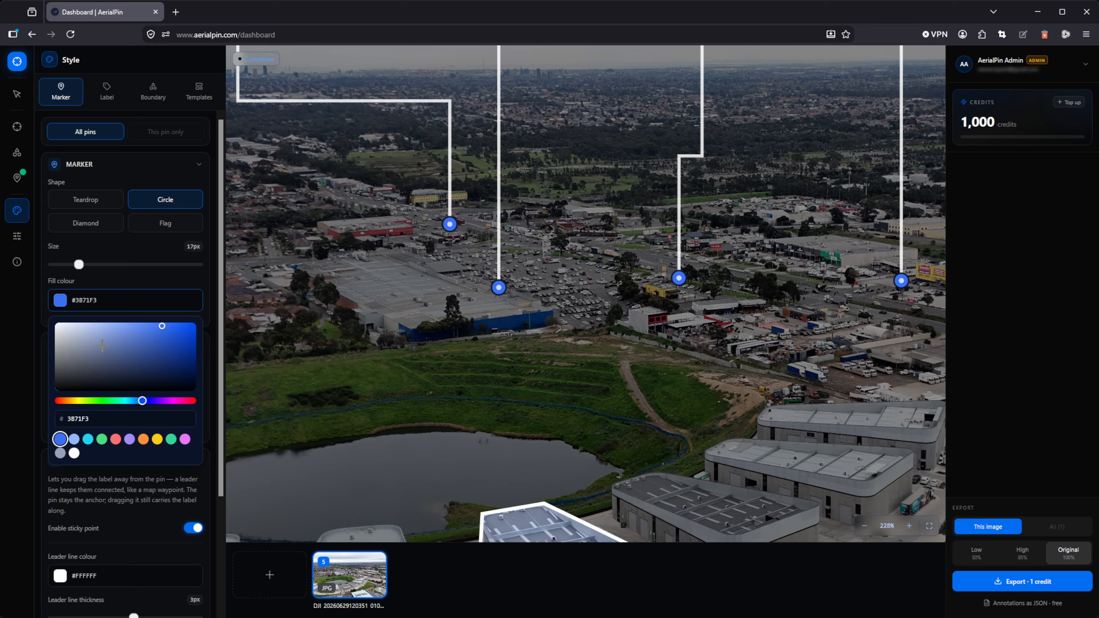
{"action": "left_click_drag", "start_coordinate": [67, 335], "coordinate": [44, 300]}
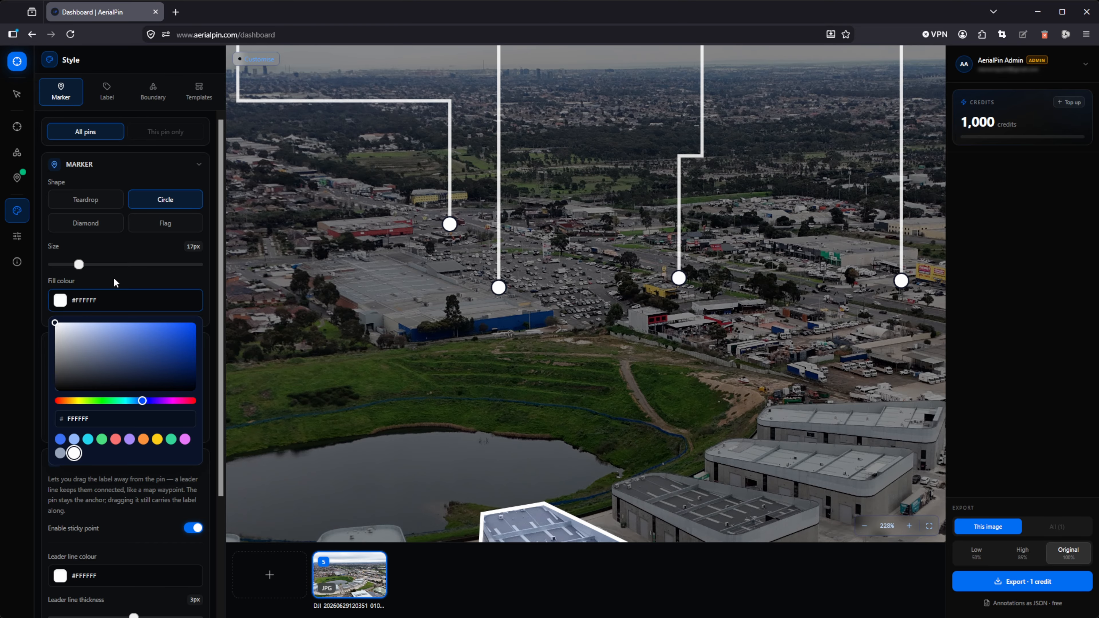
- Set the marker outline's stroke width to 0 px and toggle the sticky point off and back on
{"action": "left_click", "coordinate": [60, 301]}
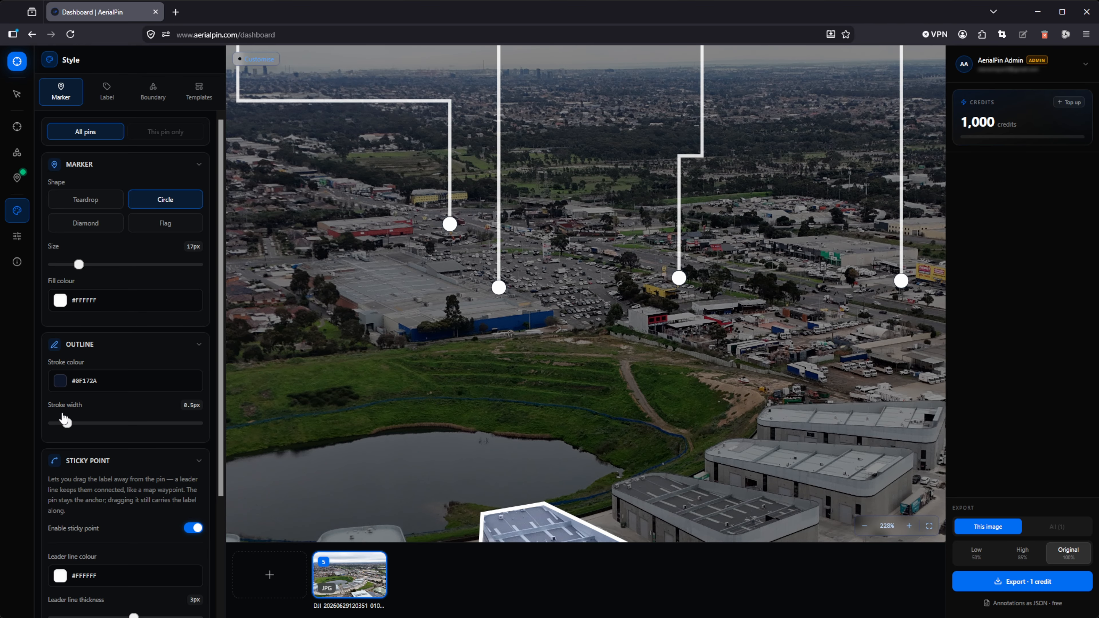
{"action": "scroll", "coordinate": [133, 402], "scroll_direction": "down", "scroll_amount": 2}
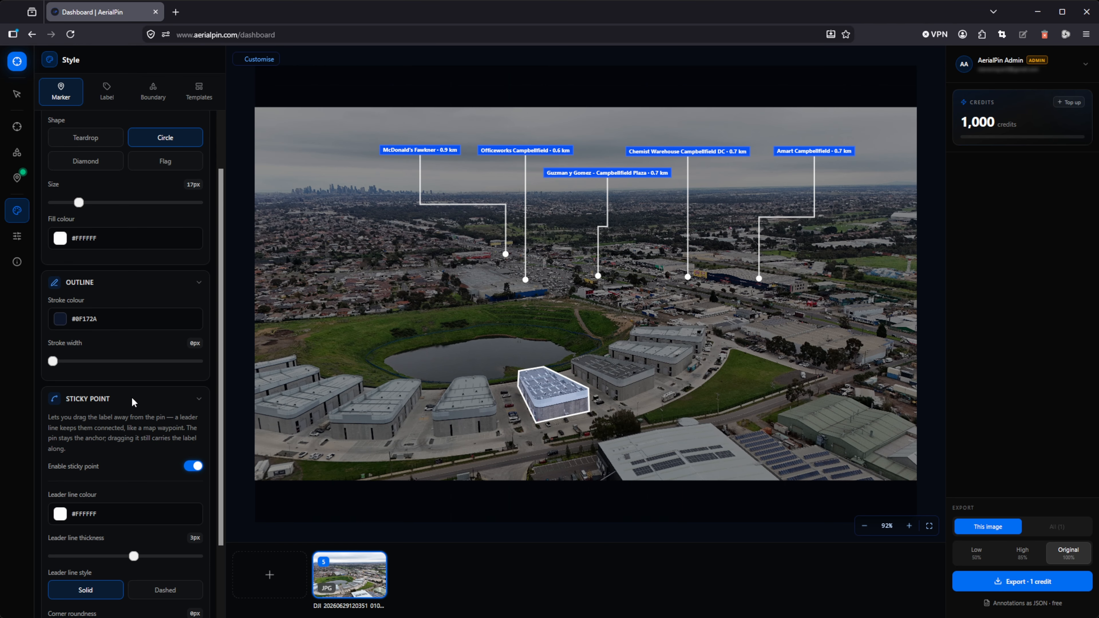
{"action": "scroll", "coordinate": [133, 403], "scroll_direction": "down", "scroll_amount": 2}
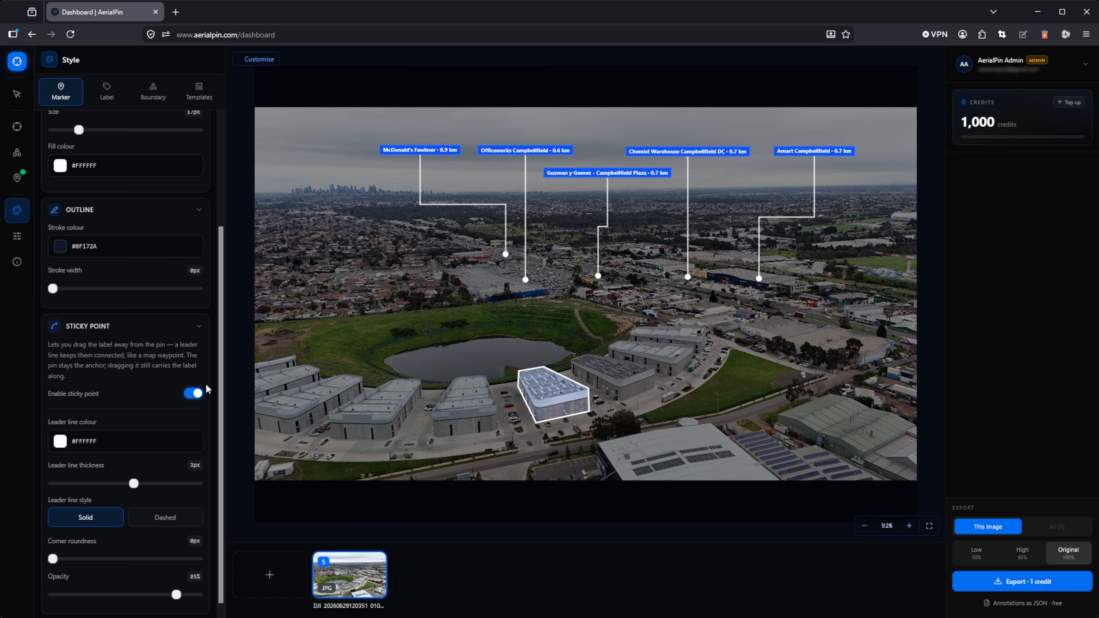
{"action": "double_click", "coordinate": [192, 394]}
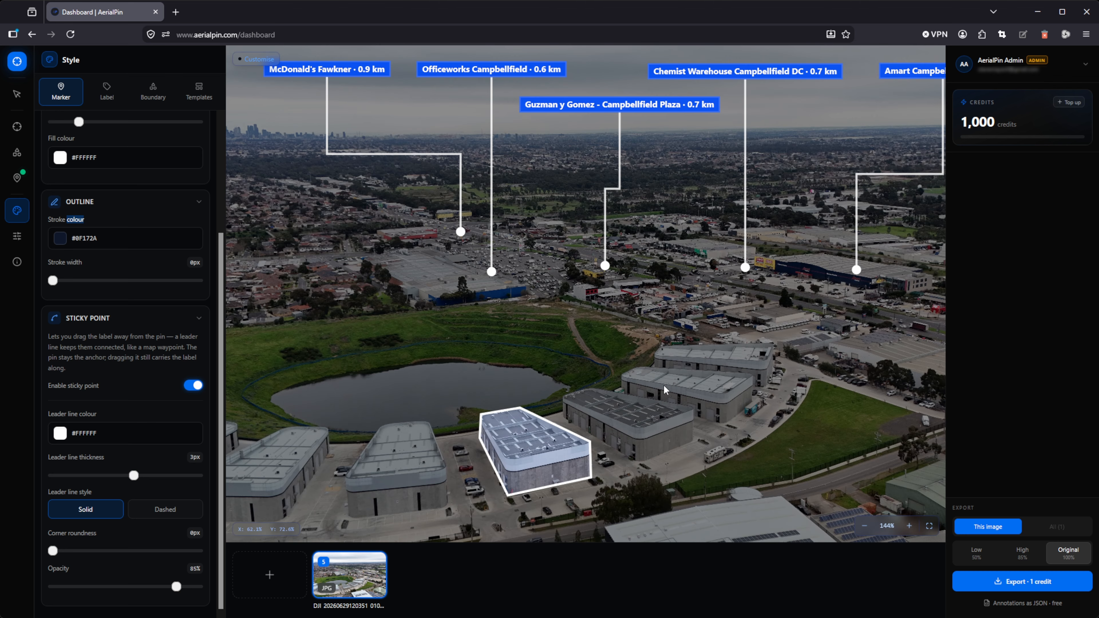
- Set the leader lines' corner roundness to 6 px and their opacity to 100%
{"action": "left_click_drag", "start_coordinate": [664, 385], "coordinate": [686, 456]}
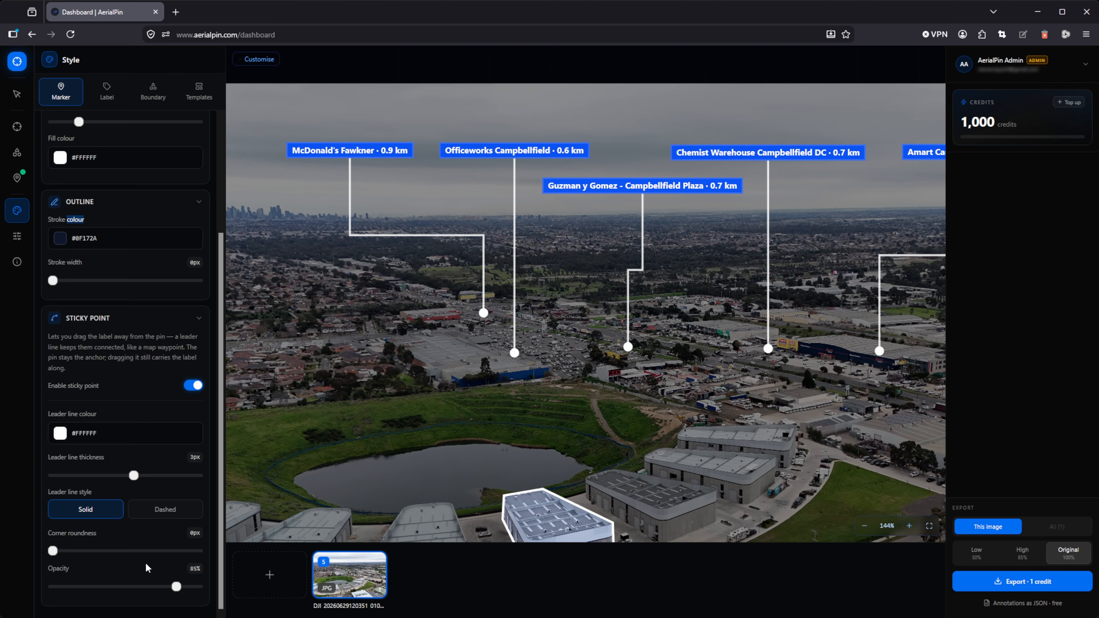
{"action": "left_click", "coordinate": [83, 551]}
{"action": "left_click_drag", "start_coordinate": [82, 551], "coordinate": [442, 236]}
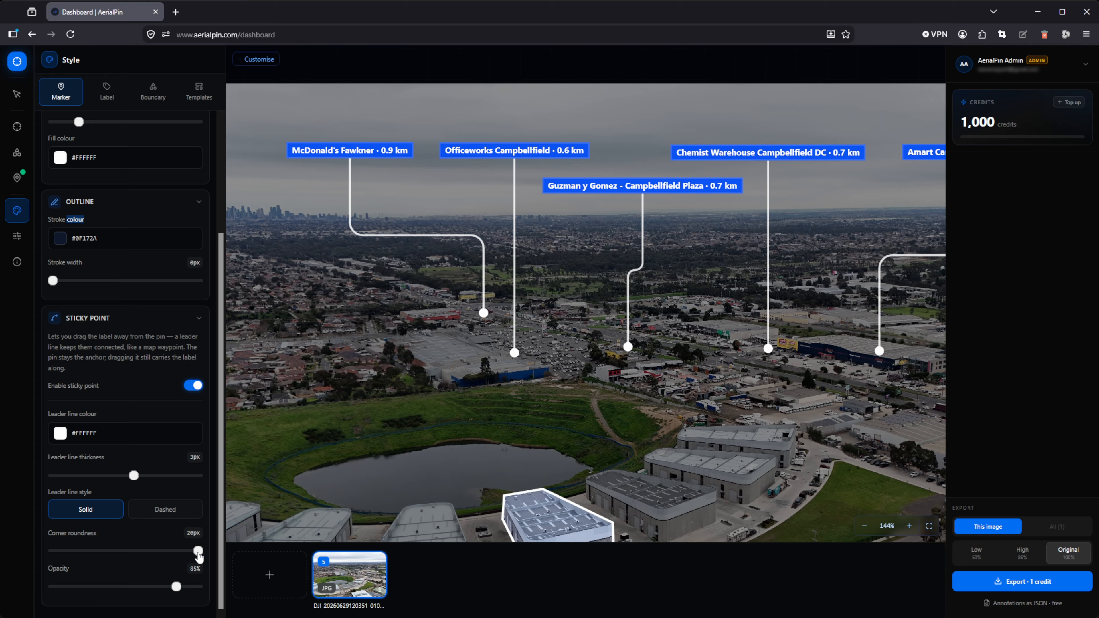
{"action": "left_click_drag", "start_coordinate": [198, 551], "coordinate": [97, 535]}
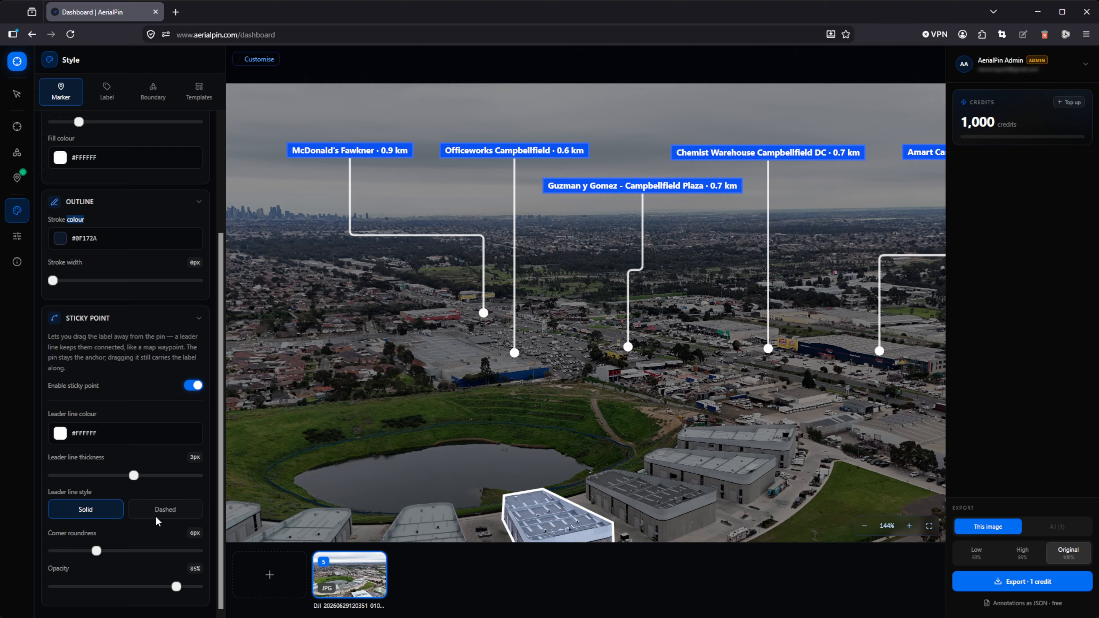
{"action": "left_click_drag", "start_coordinate": [176, 587], "coordinate": [215, 580]}
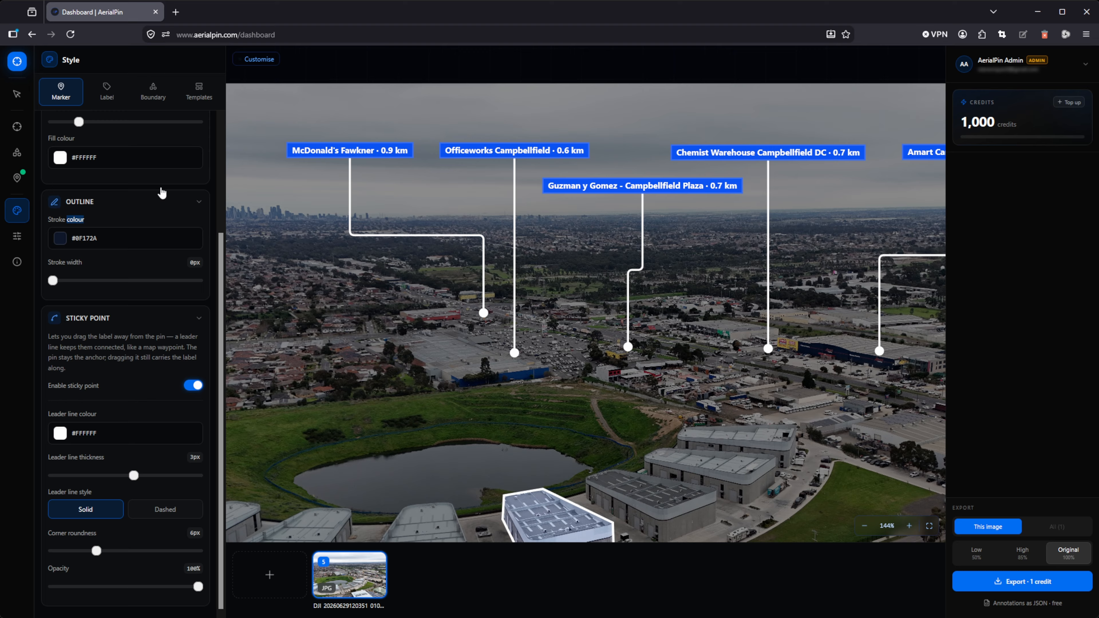
- Try green, purple, teal and white as the background colour for all pin labels, and set it to orange #FB923C
{"action": "left_click", "coordinate": [109, 91]}
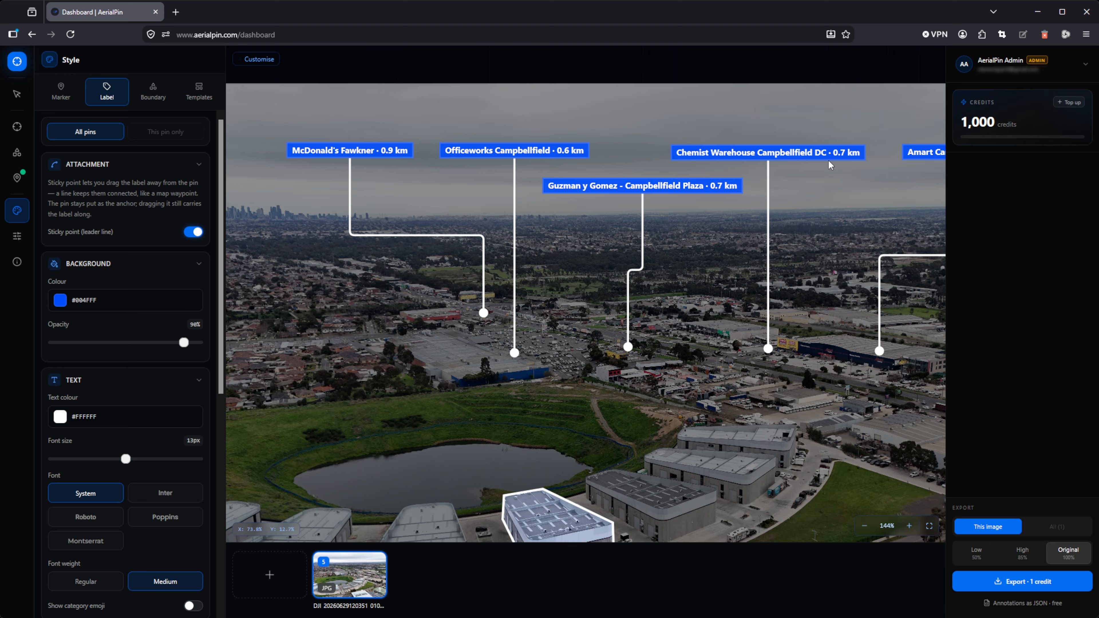
{"action": "left_click", "coordinate": [61, 303]}
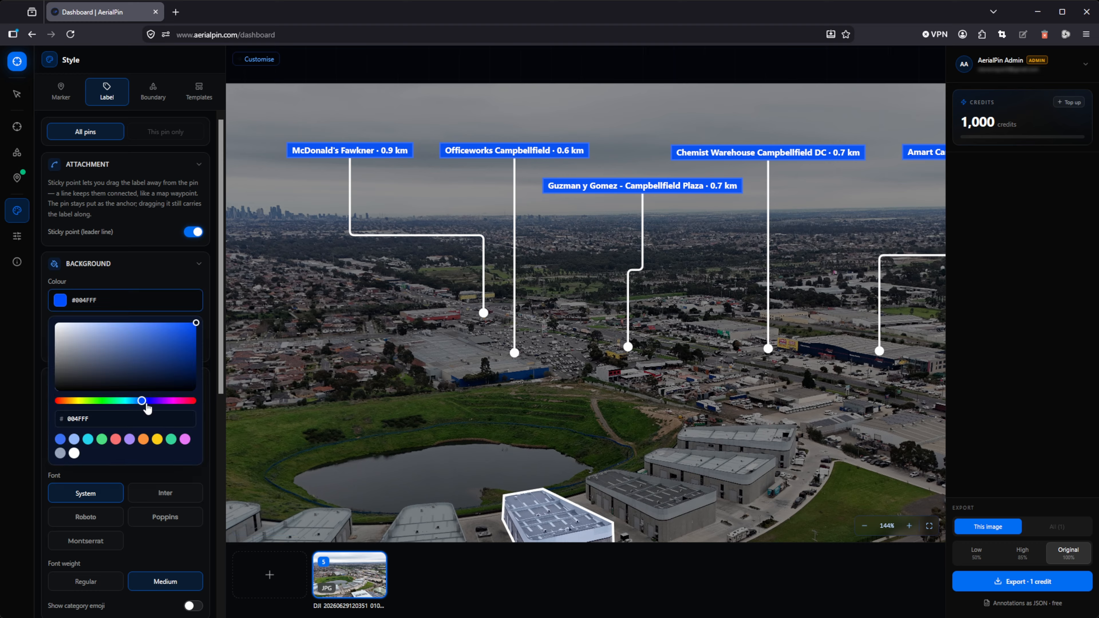
{"action": "left_click_drag", "start_coordinate": [146, 405], "coordinate": [101, 412]}
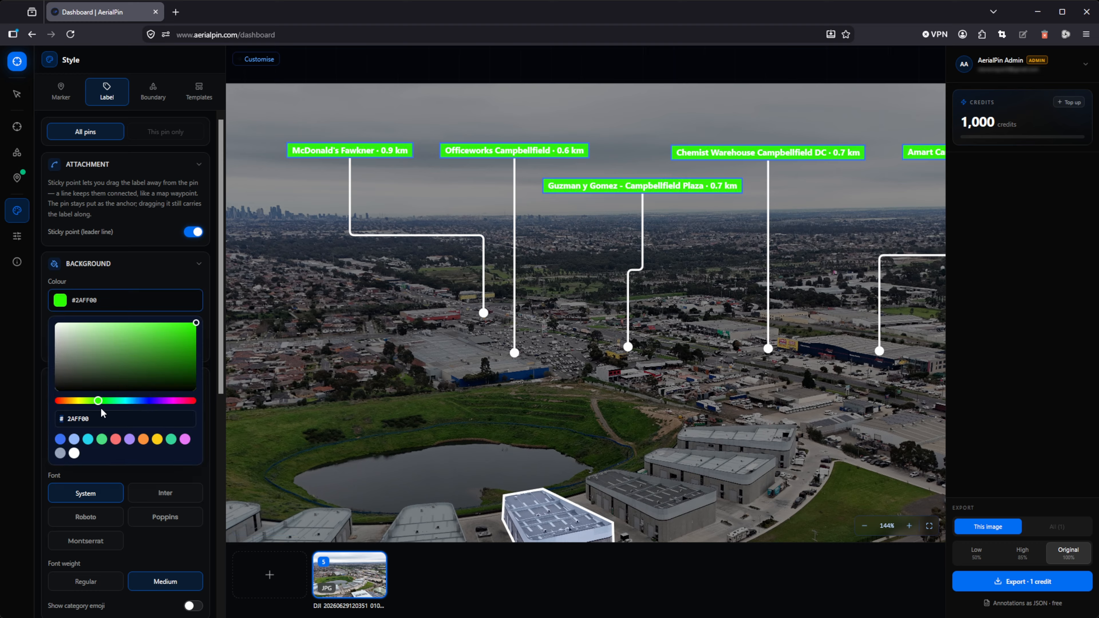
{"action": "left_click", "coordinate": [130, 439]}
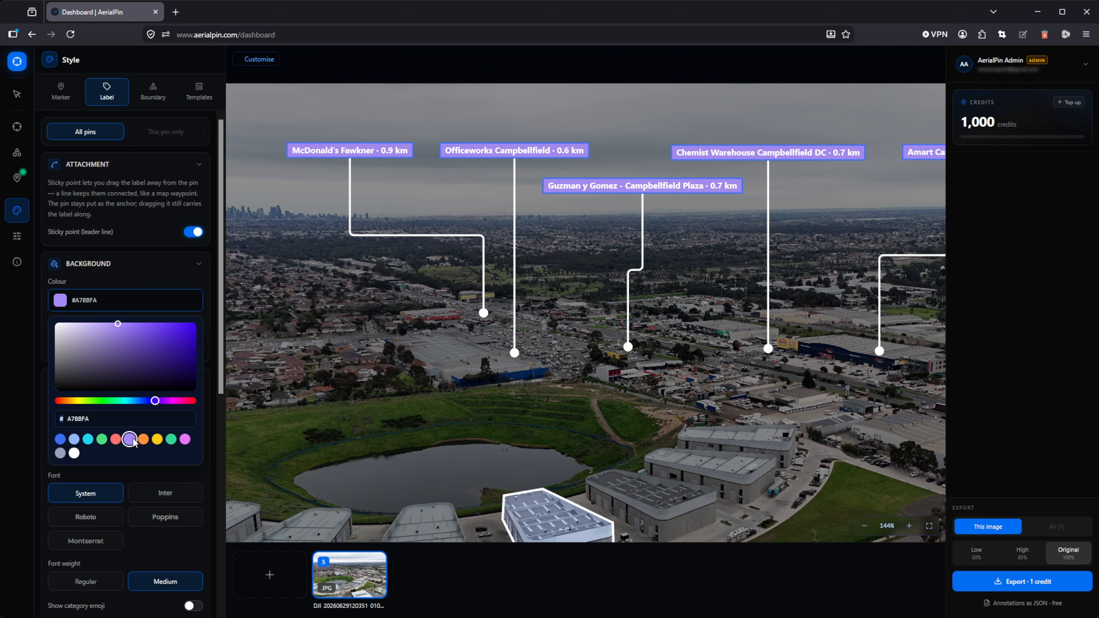
{"action": "left_click", "coordinate": [171, 439]}
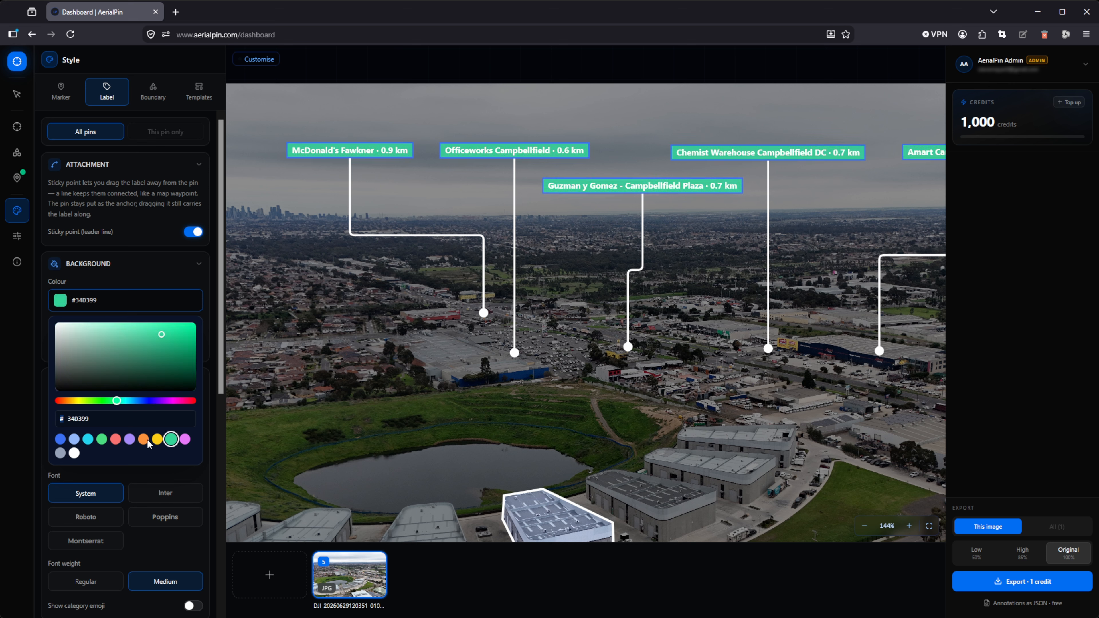
{"action": "left_click", "coordinate": [74, 453]}
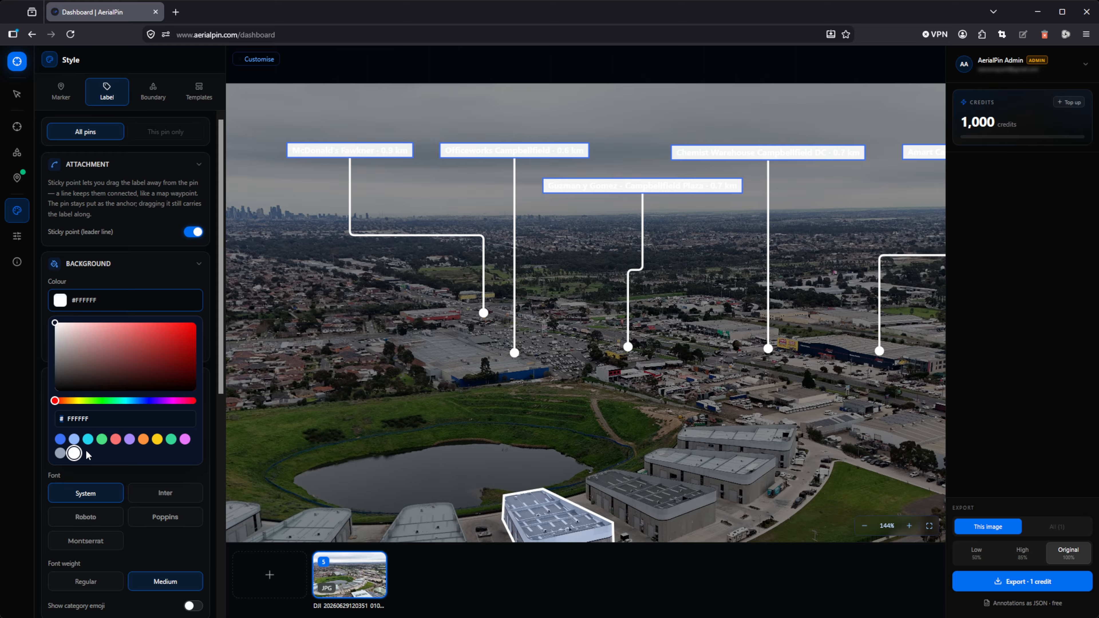
{"action": "left_click", "coordinate": [143, 440]}
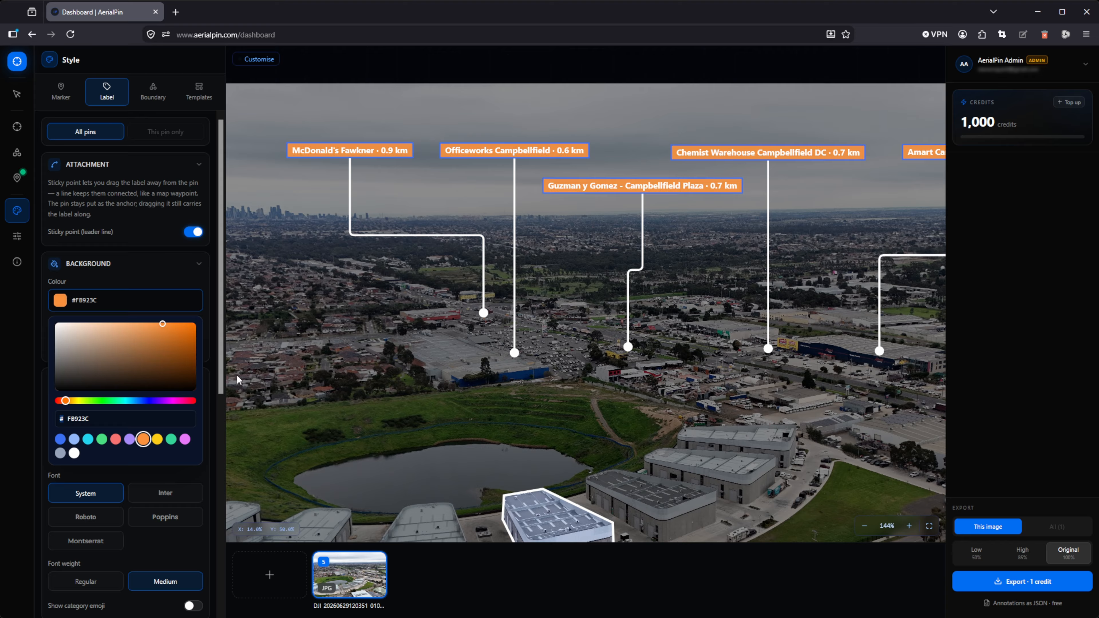
- Set the background opacity of all labels to 92% and their text colour to black #000000
{"action": "left_click", "coordinate": [121, 283]}
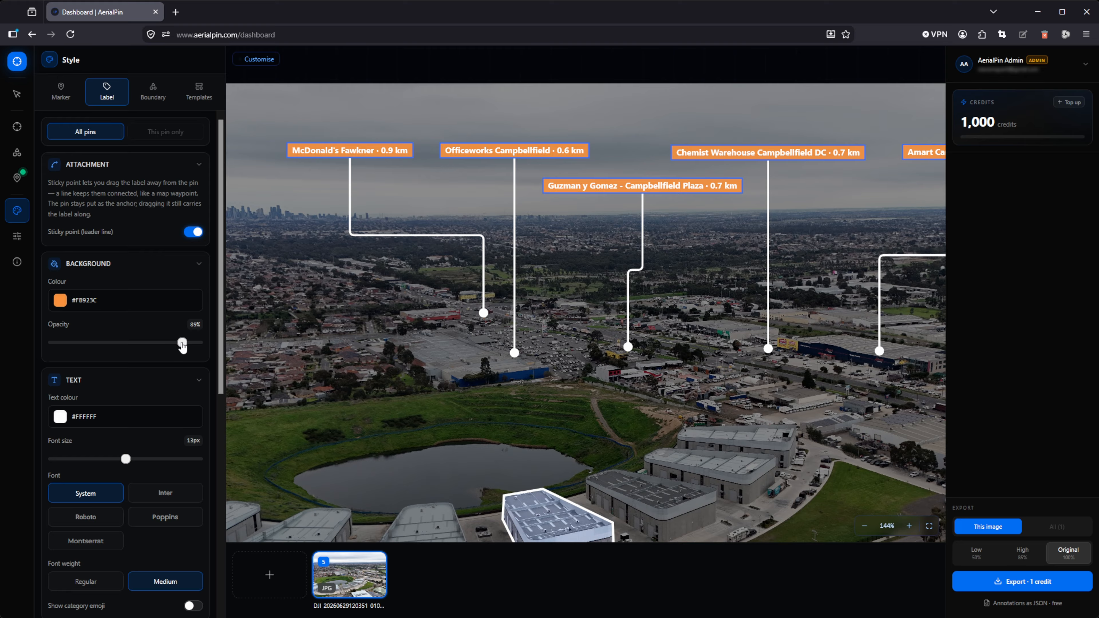
{"action": "left_click_drag", "start_coordinate": [182, 344], "coordinate": [187, 343]}
{"action": "scroll", "coordinate": [116, 385], "scroll_direction": "down", "scroll_amount": 3}
{"action": "left_click", "coordinate": [116, 283]}
{"action": "left_click_drag", "start_coordinate": [112, 321], "coordinate": [29, 406]}
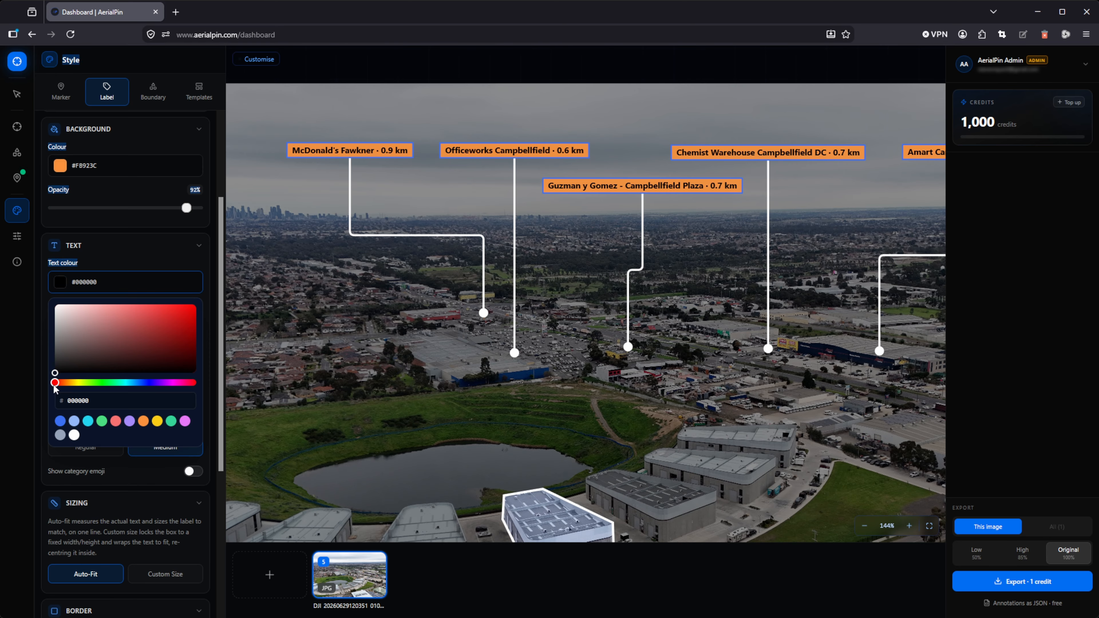
{"action": "left_click", "coordinate": [119, 282]}
- Try the Inter and Poppins fonts and the Regular weight on the labels, and return to the System font in Medium weight
{"action": "left_click", "coordinate": [160, 360]}
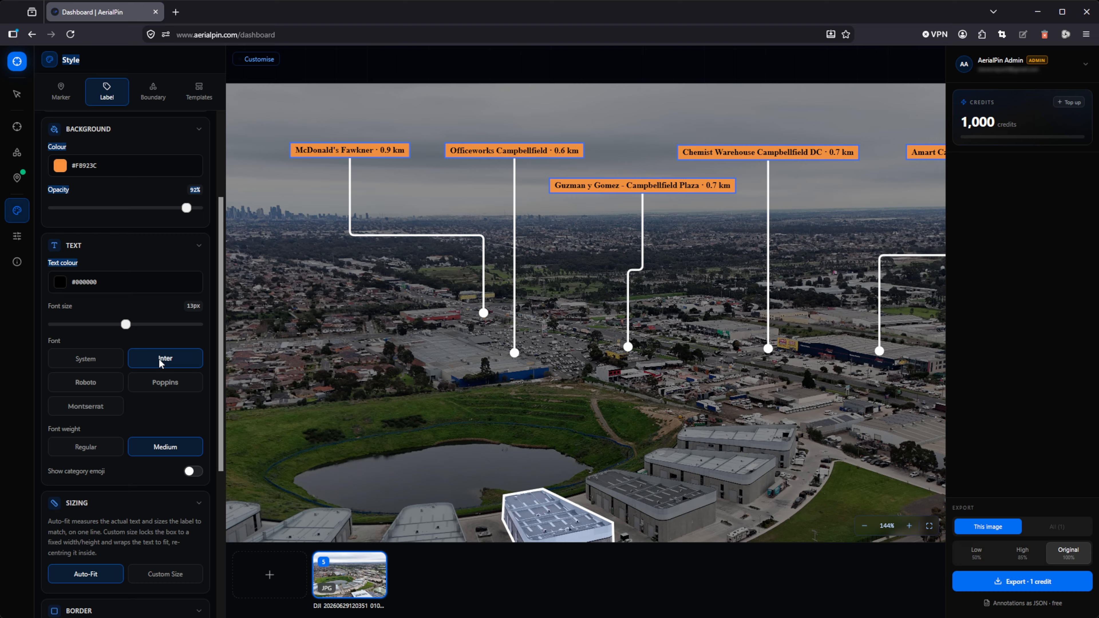
{"action": "left_click", "coordinate": [161, 383]}
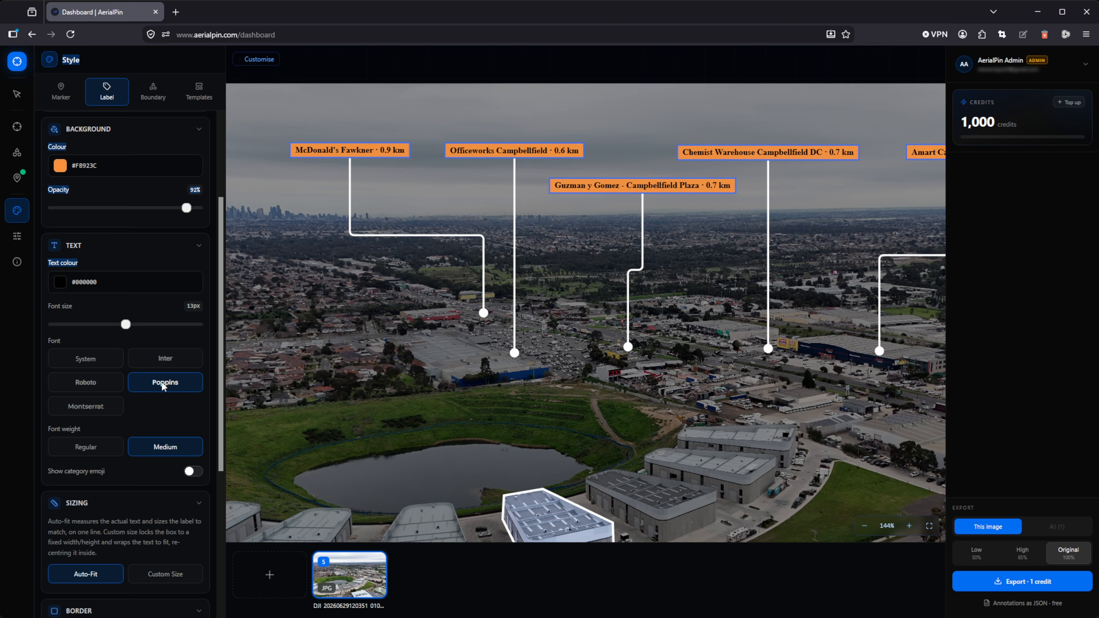
{"action": "left_click", "coordinate": [86, 359]}
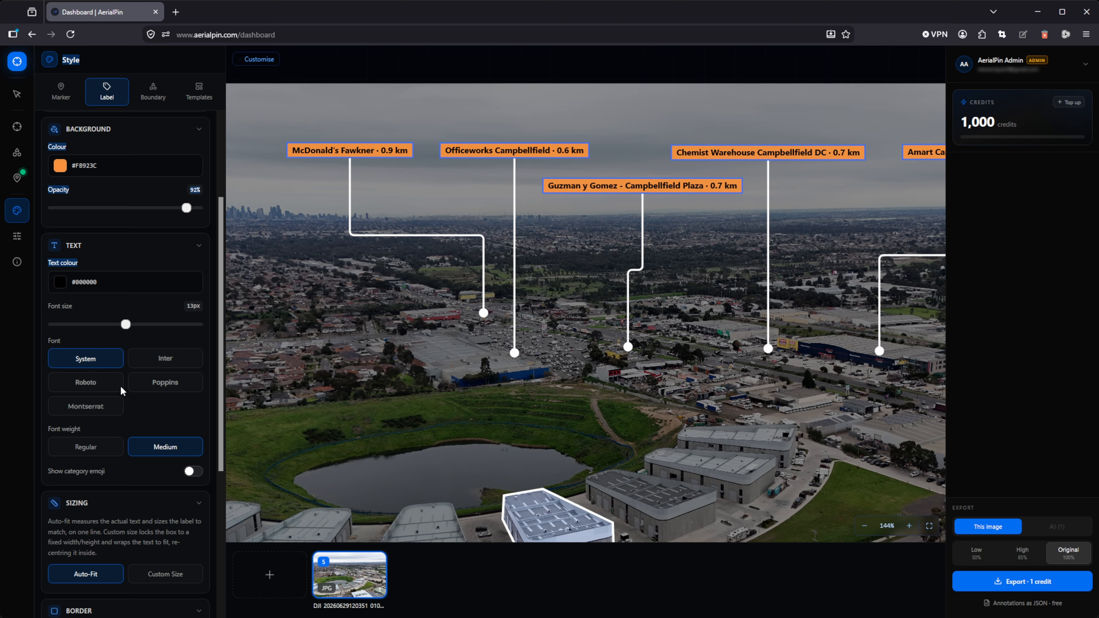
{"action": "scroll", "coordinate": [102, 316], "scroll_direction": "down", "scroll_amount": 3}
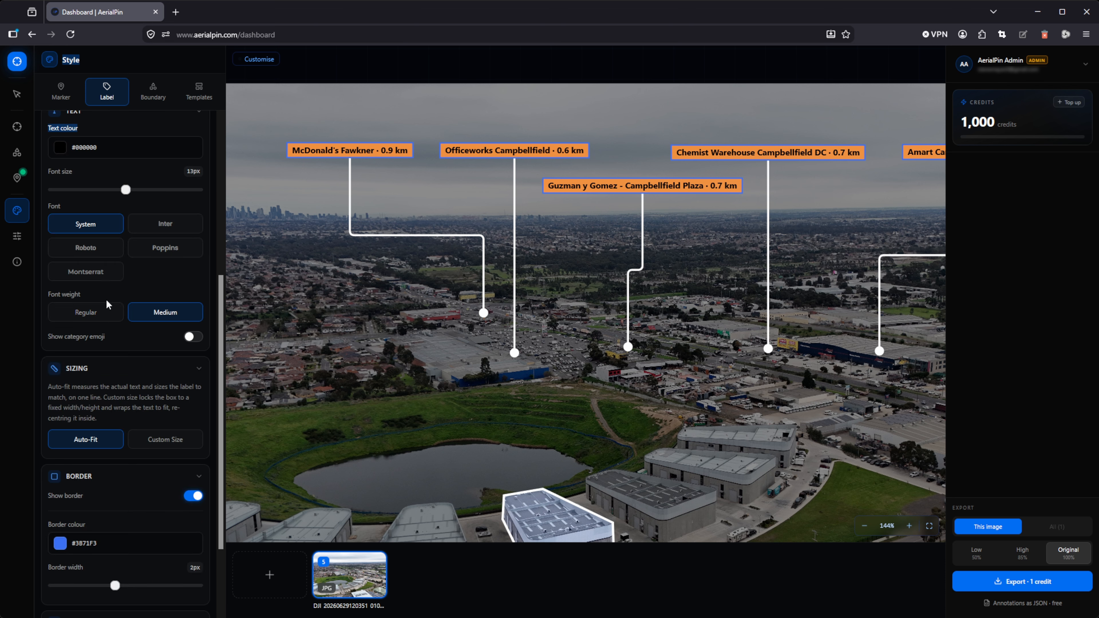
{"action": "left_click", "coordinate": [100, 316]}
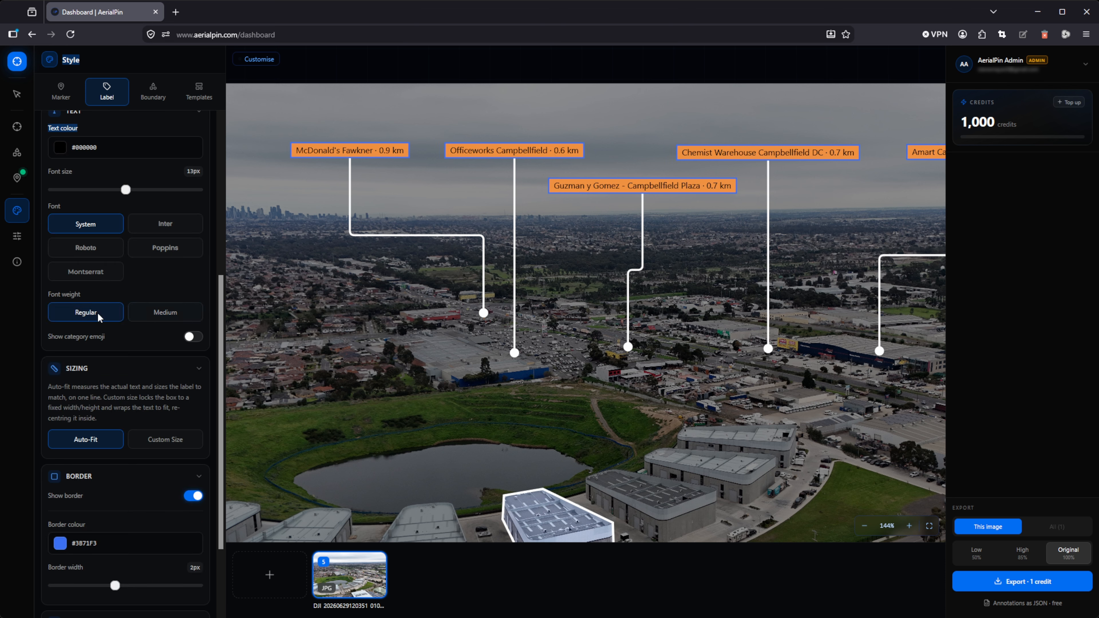
{"action": "left_click", "coordinate": [161, 315]}
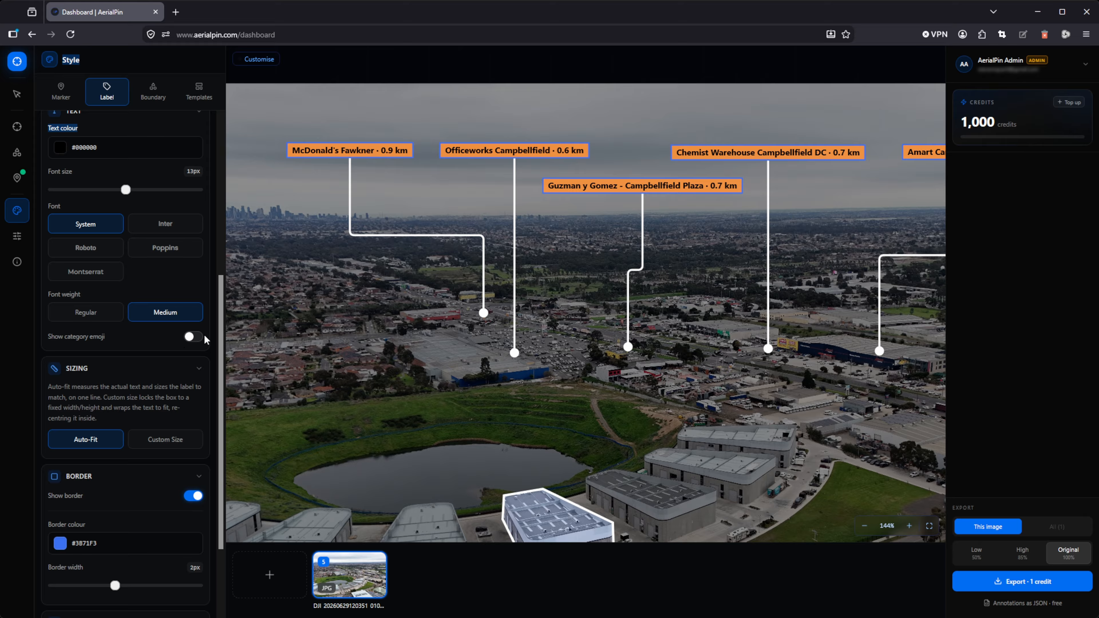
- Toggle the labels' category emoji on and off again, and their border off and back on
{"action": "left_click", "coordinate": [193, 337]}
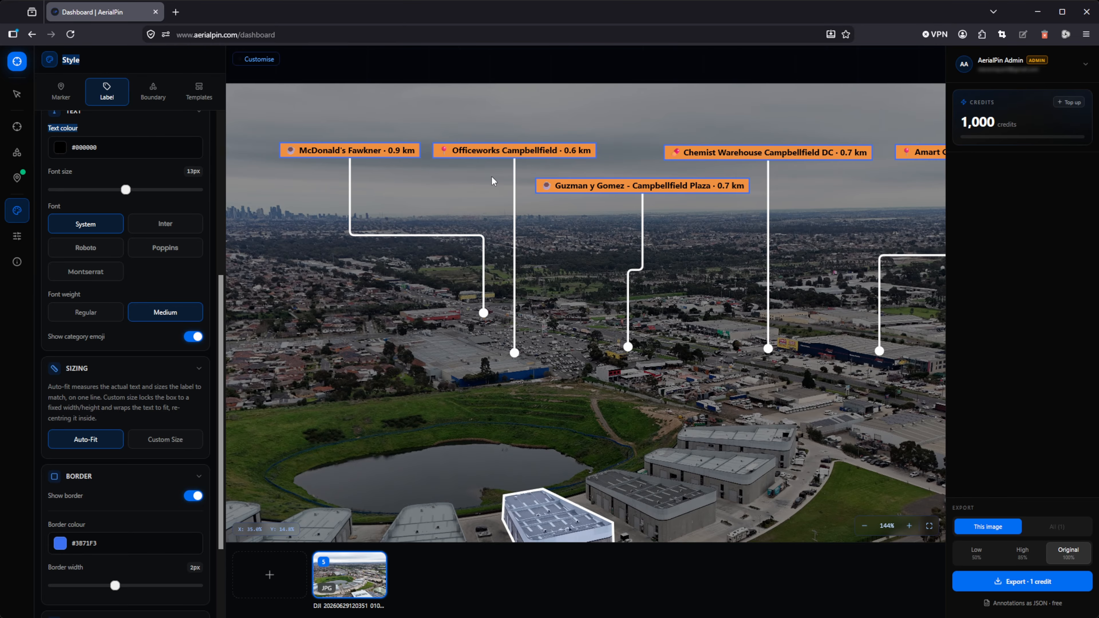
{"action": "scroll", "coordinate": [491, 177], "scroll_direction": "up", "scroll_amount": 2}
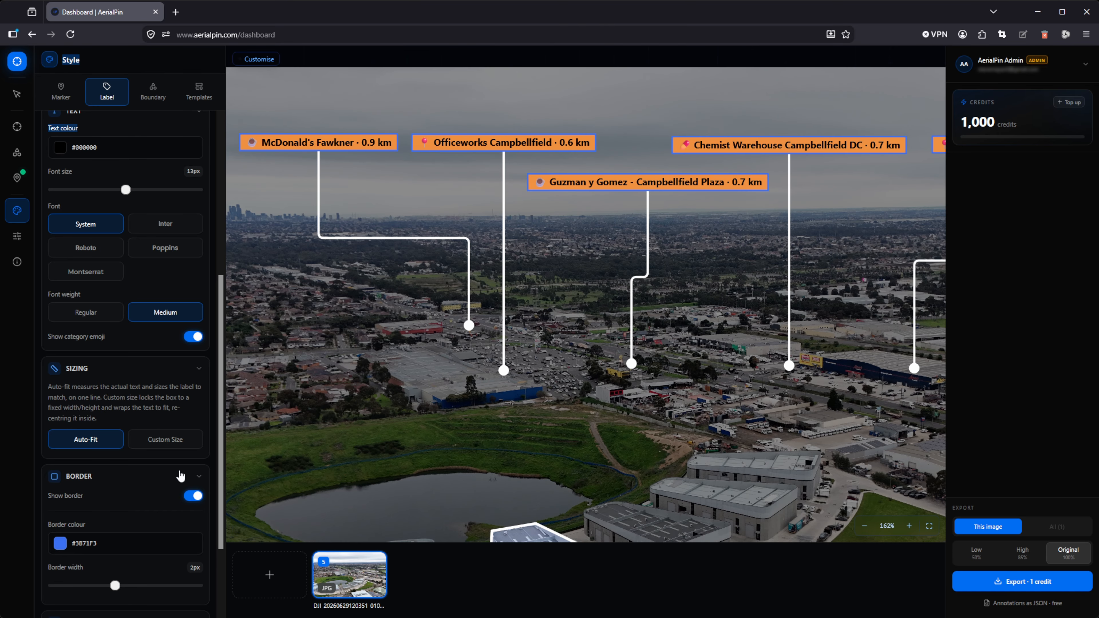
{"action": "scroll", "coordinate": [180, 476], "scroll_direction": "down", "scroll_amount": 2}
{"action": "left_click", "coordinate": [195, 269]}
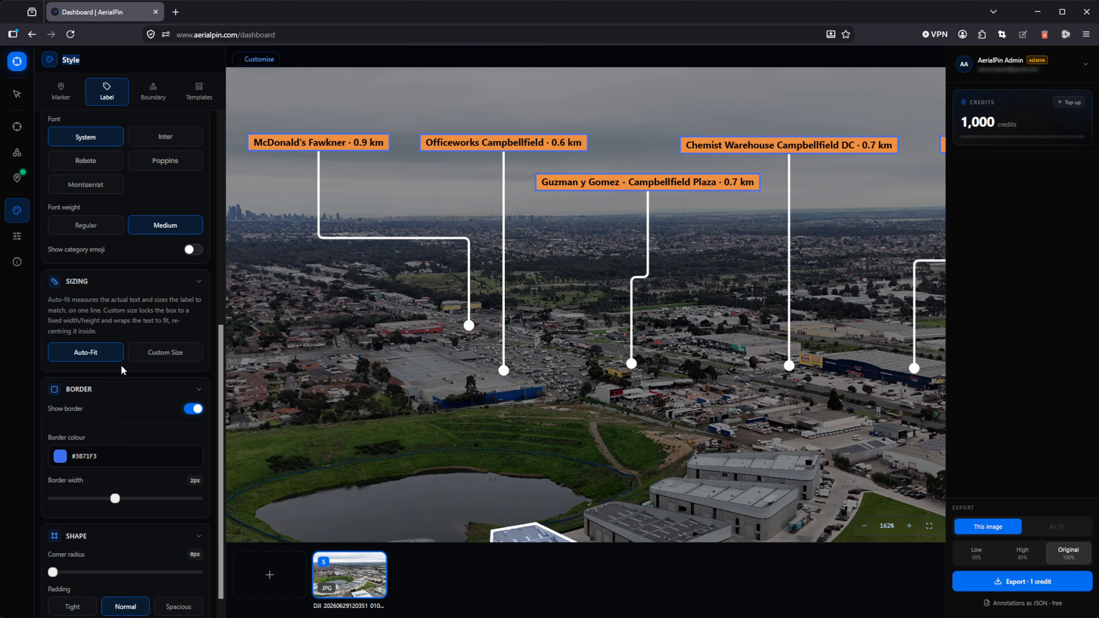
{"action": "scroll", "coordinate": [121, 364], "scroll_direction": "down", "scroll_amount": 1}
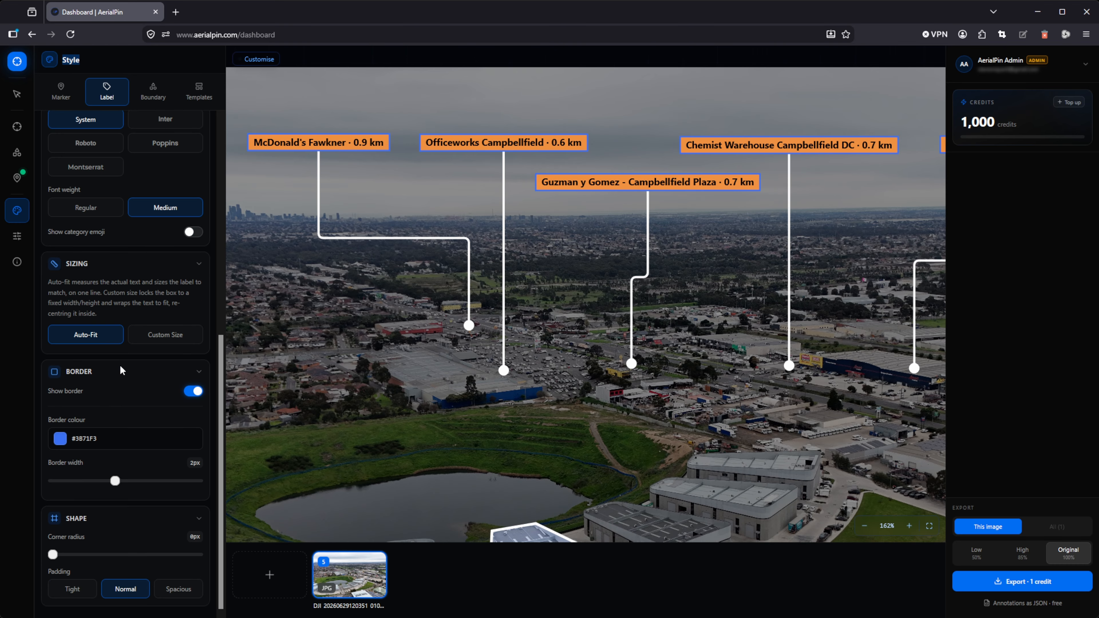
{"action": "left_click", "coordinate": [190, 393]}
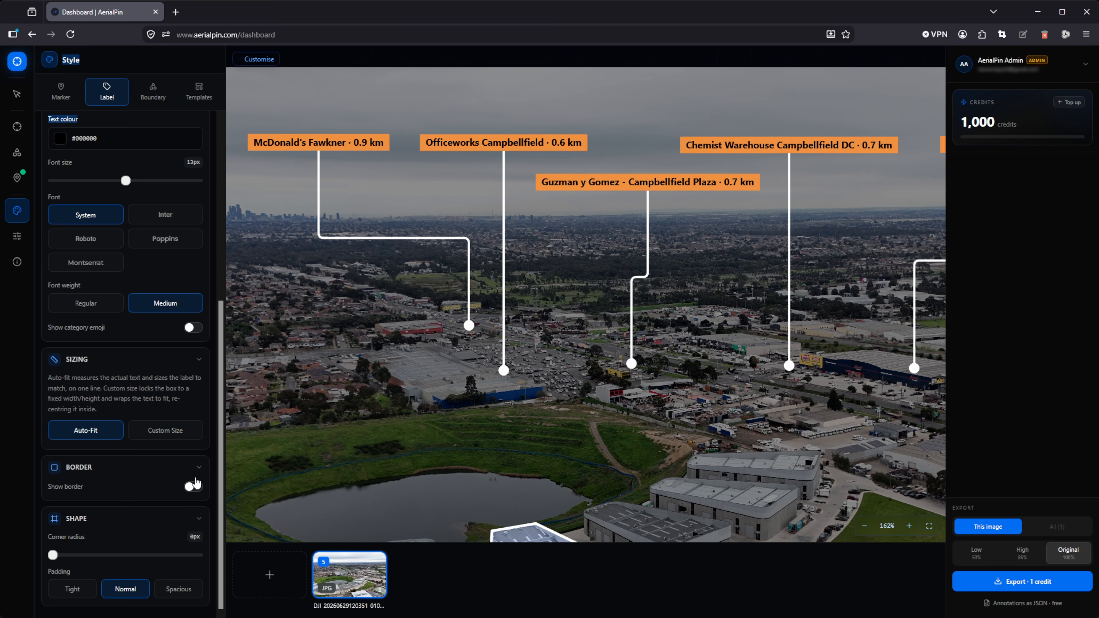
{"action": "left_click", "coordinate": [193, 483]}
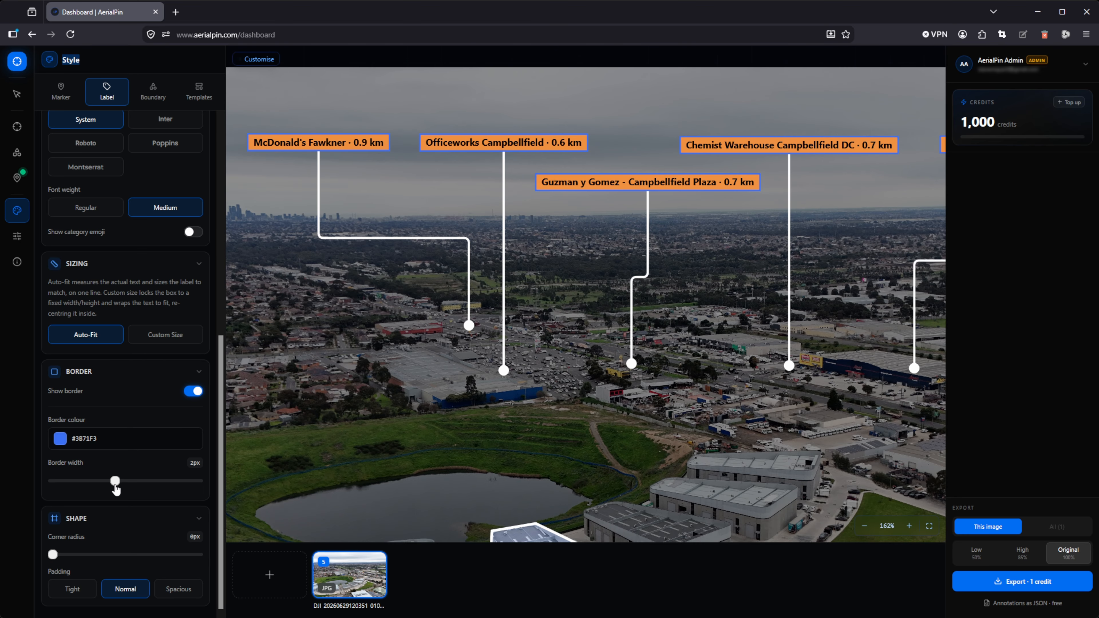
- Make the label border 2.5 px wide in white #FFFFFF and set the labels' corner radius to 3 px
{"action": "left_click_drag", "start_coordinate": [115, 481], "coordinate": [136, 482]}
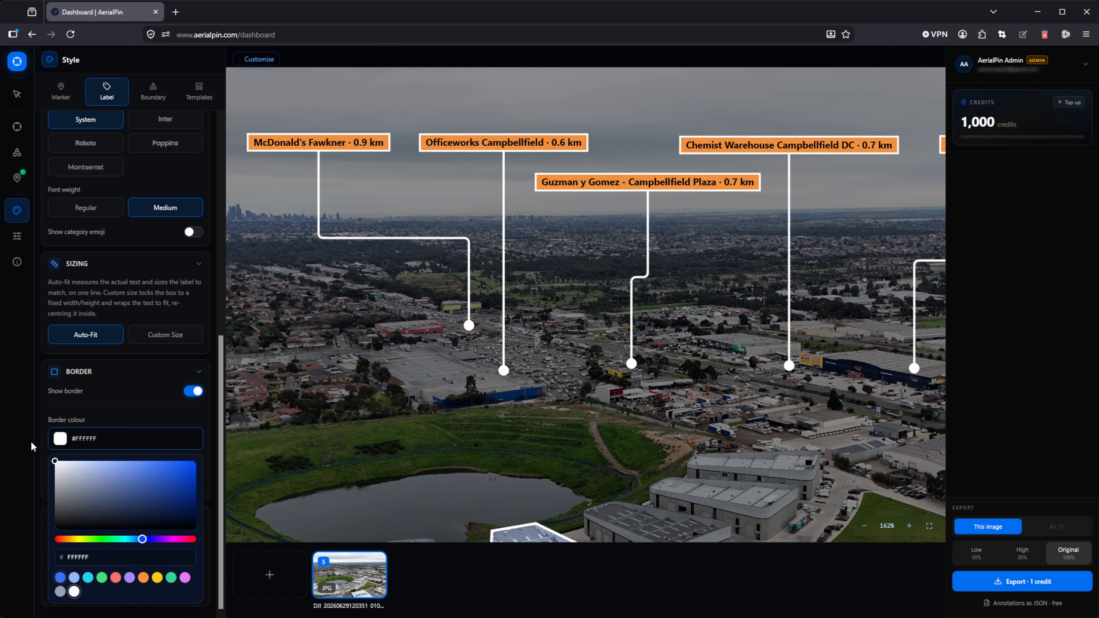
{"action": "left_click", "coordinate": [30, 441]}
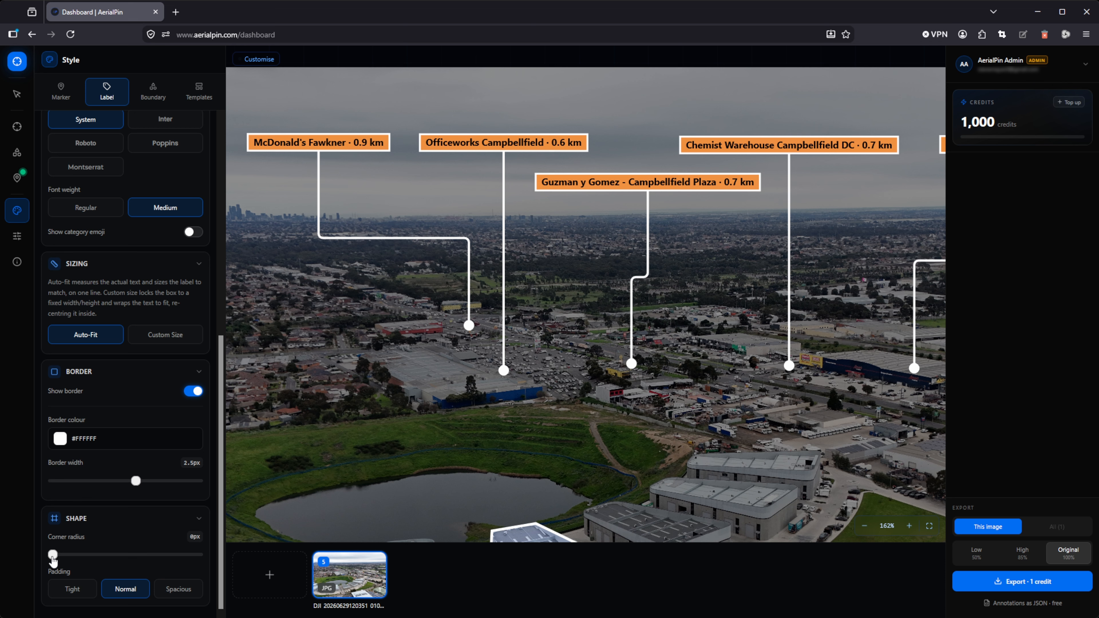
{"action": "left_click_drag", "start_coordinate": [52, 555], "coordinate": [167, 555]}
{"action": "left_click_drag", "start_coordinate": [168, 556], "coordinate": [84, 568]}
{"action": "left_click_drag", "start_coordinate": [736, 191], "coordinate": [676, 212]}
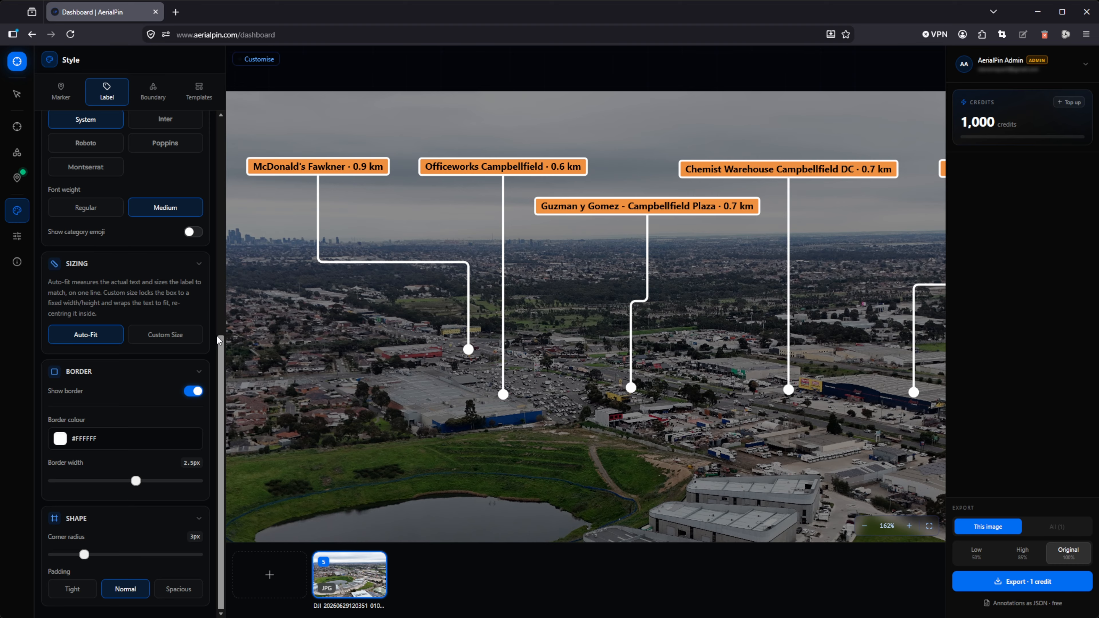
- Switch the labels to a custom size with a height of 40 px and a width slightly above 215 px
{"action": "left_click", "coordinate": [166, 336]}
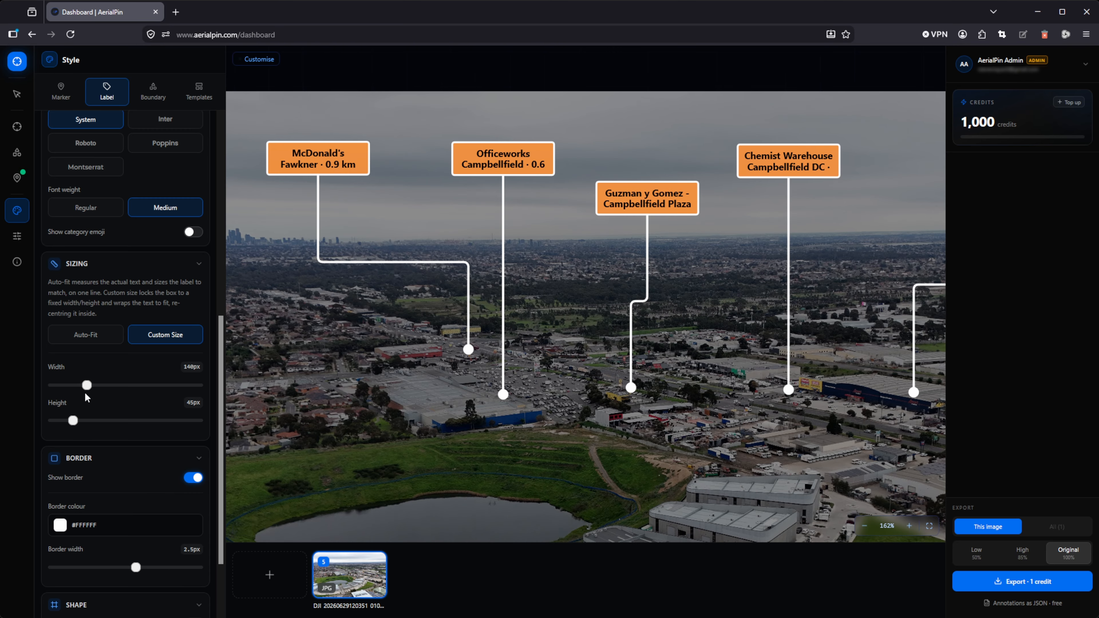
{"action": "left_click_drag", "start_coordinate": [87, 385], "coordinate": [132, 386]}
{"action": "mouse_move", "coordinate": [73, 421]}
{"action": "left_mouse_down"}
{"action": "mouse_move", "coordinate": [110, 424]}
{"action": "mouse_move", "coordinate": [69, 419]}
{"action": "left_mouse_up"}
{"action": "left_click_drag", "start_coordinate": [132, 386], "coordinate": [118, 386]}
{"action": "mouse_move", "coordinate": [701, 255]}
{"action": "left_mouse_down"}
{"action": "mouse_move", "coordinate": [504, 271]}
{"action": "mouse_move", "coordinate": [722, 250]}
{"action": "left_mouse_up"}
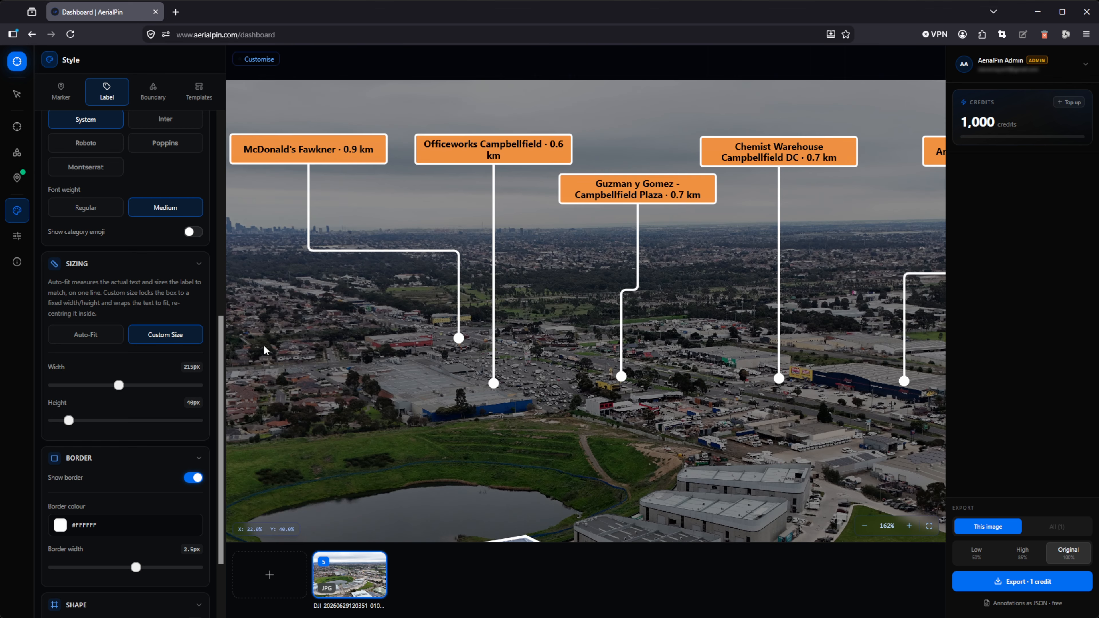
{"action": "left_click_drag", "start_coordinate": [119, 386], "coordinate": [122, 387]}
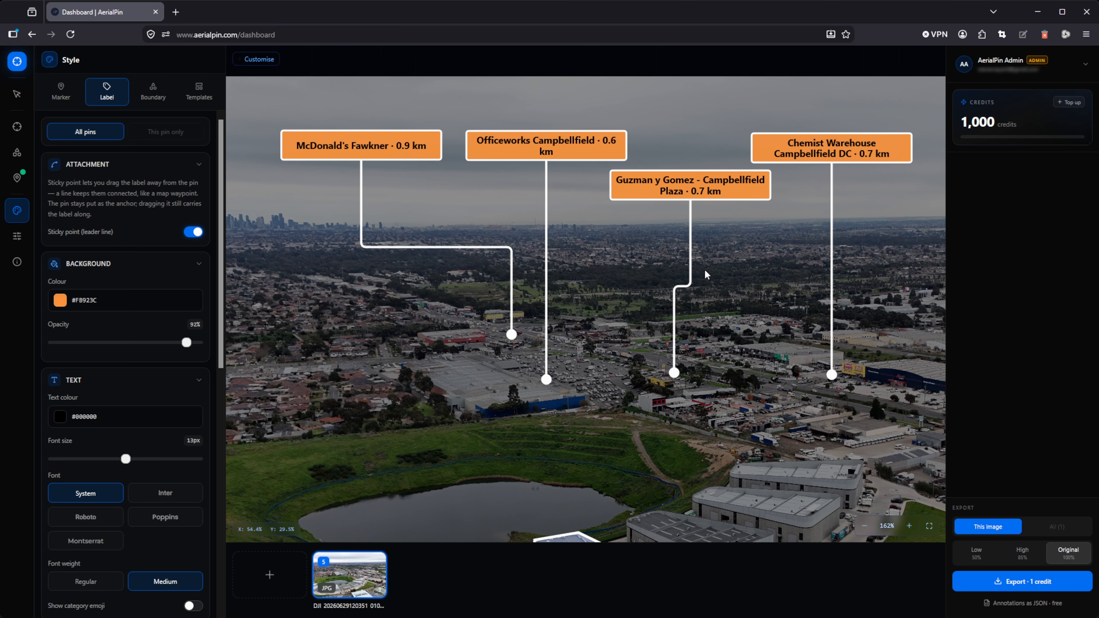
- Set the fill colour of the property boundary polygon to orange #FB923C
{"action": "left_click_drag", "start_coordinate": [506, 276], "coordinate": [461, 99]}
{"action": "left_click", "coordinate": [152, 92]}
{"action": "left_click", "coordinate": [60, 197]}
{"action": "scroll", "coordinate": [163, 489], "scroll_direction": "down", "scroll_amount": 3}
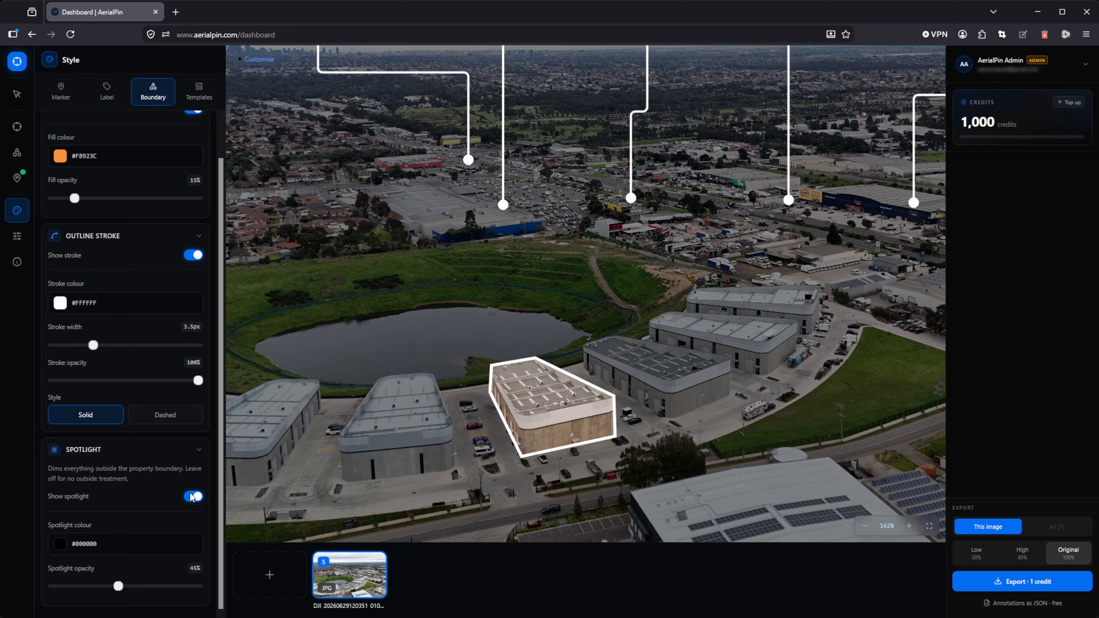
- Turn the spotlight around the property boundary off and back on to compare the dimming
{"action": "left_click_drag", "start_coordinate": [417, 402], "coordinate": [468, 459]}
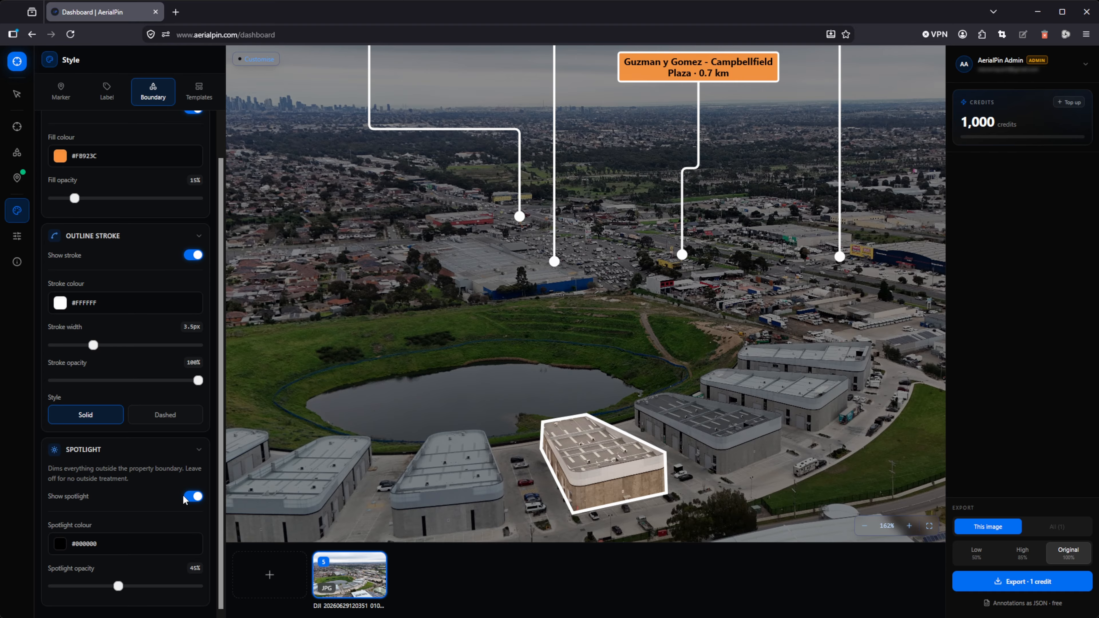
{"action": "left_click", "coordinate": [192, 497]}
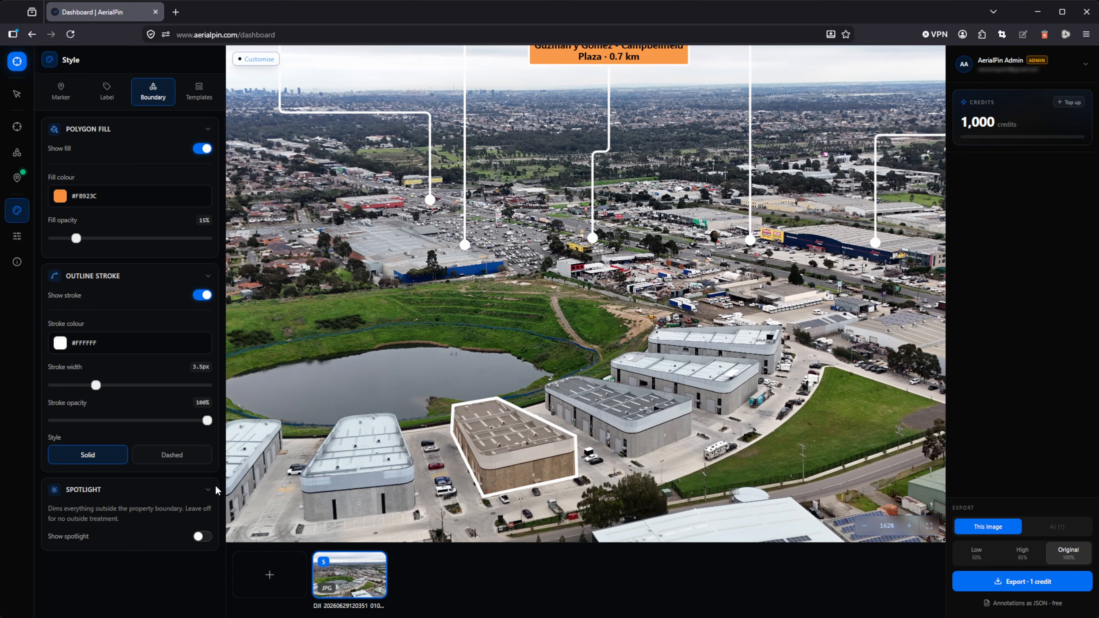
{"action": "left_click", "coordinate": [205, 540]}
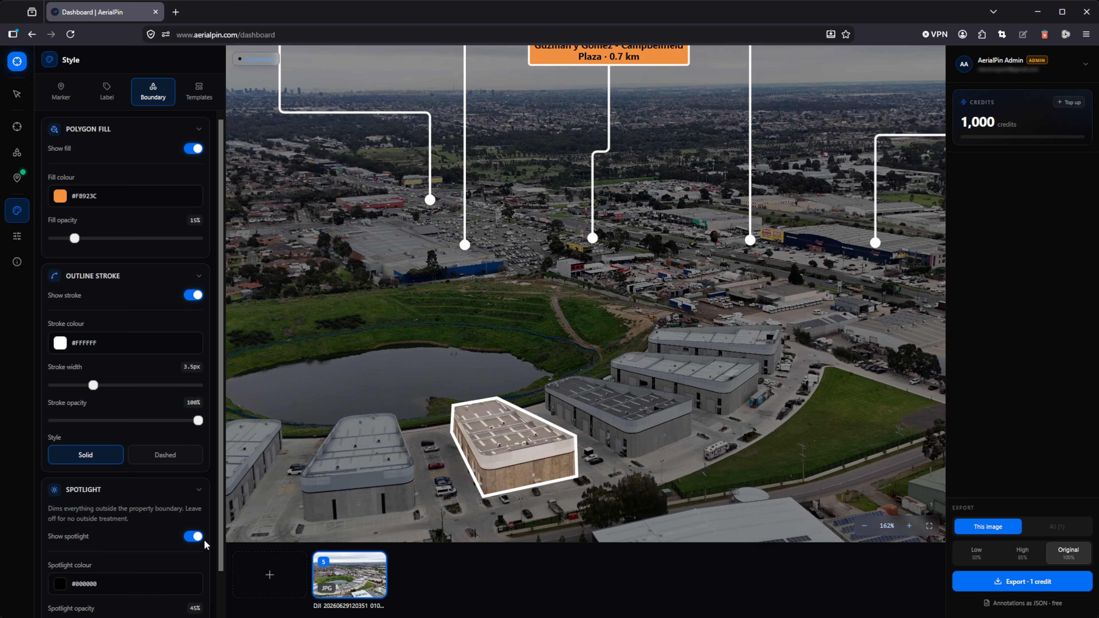
- Lower the opacity of the black spotlight outside the boundary to 35%
{"action": "scroll", "coordinate": [130, 537], "scroll_direction": "down", "scroll_amount": 1}
{"action": "left_click", "coordinate": [67, 528]}
{"action": "left_click", "coordinate": [67, 528]}
{"action": "left_click_drag", "start_coordinate": [126, 584], "coordinate": [105, 582]}
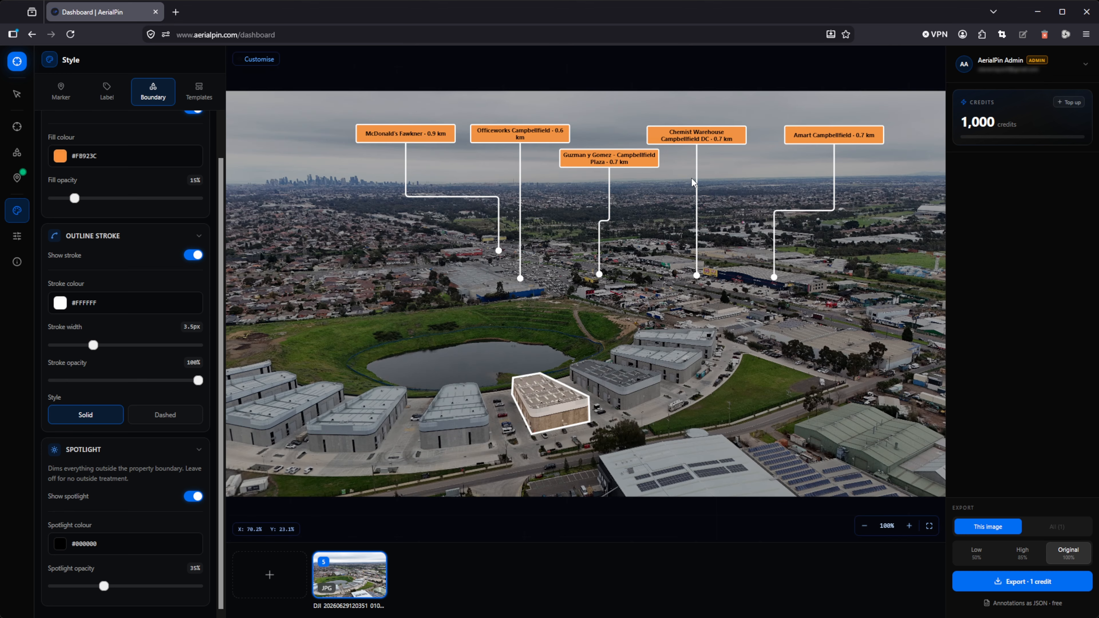
{"action": "scroll", "coordinate": [157, 140], "scroll_direction": "up", "scroll_amount": 1}
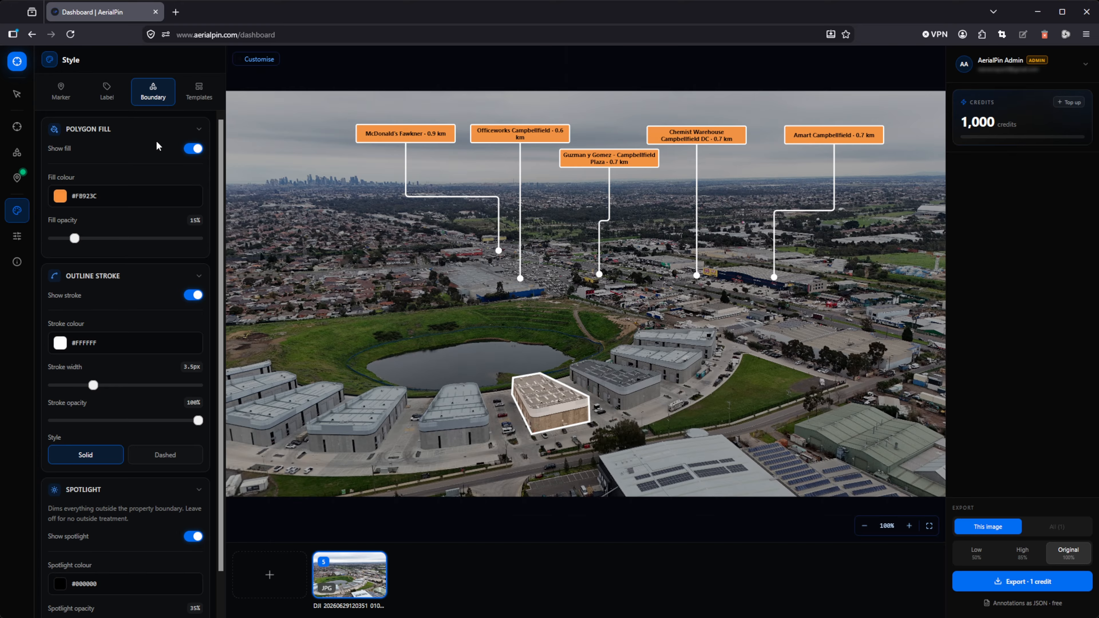
{"action": "scroll", "coordinate": [122, 189], "scroll_direction": "down", "scroll_amount": 1}
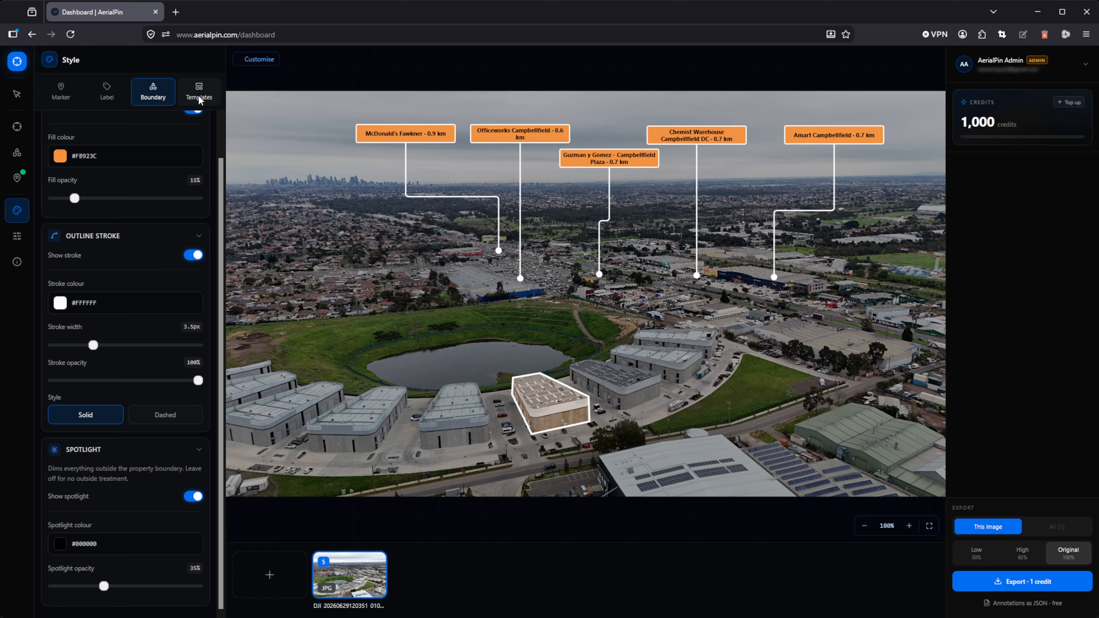
- Save the current style settings as a custom template named "Agency A"
{"action": "left_click", "coordinate": [198, 95]}
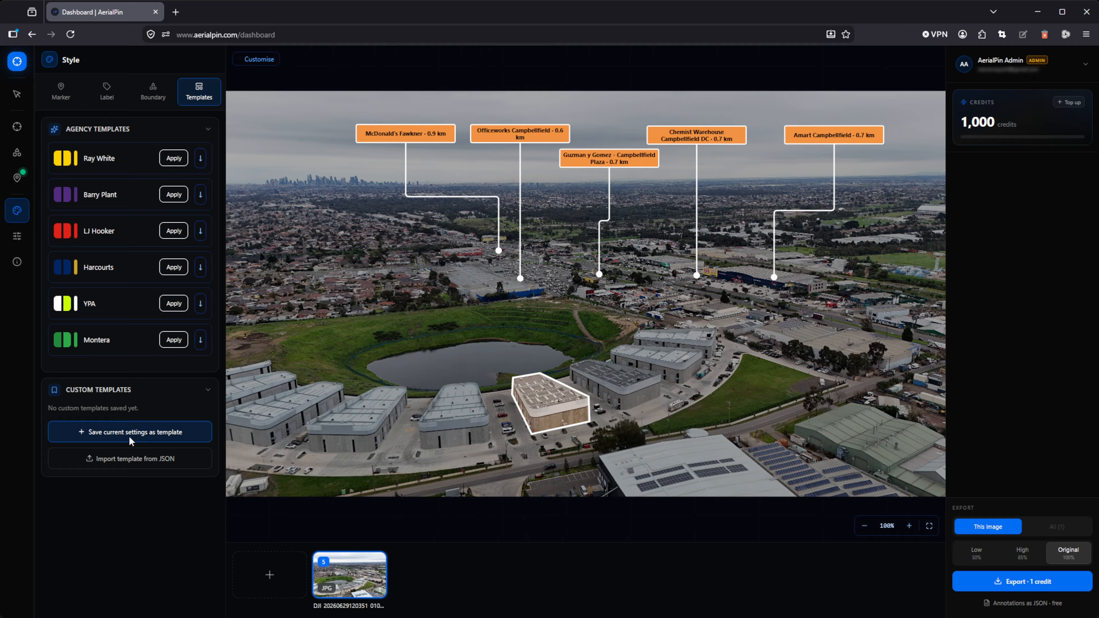
{"action": "left_click", "coordinate": [133, 427]}
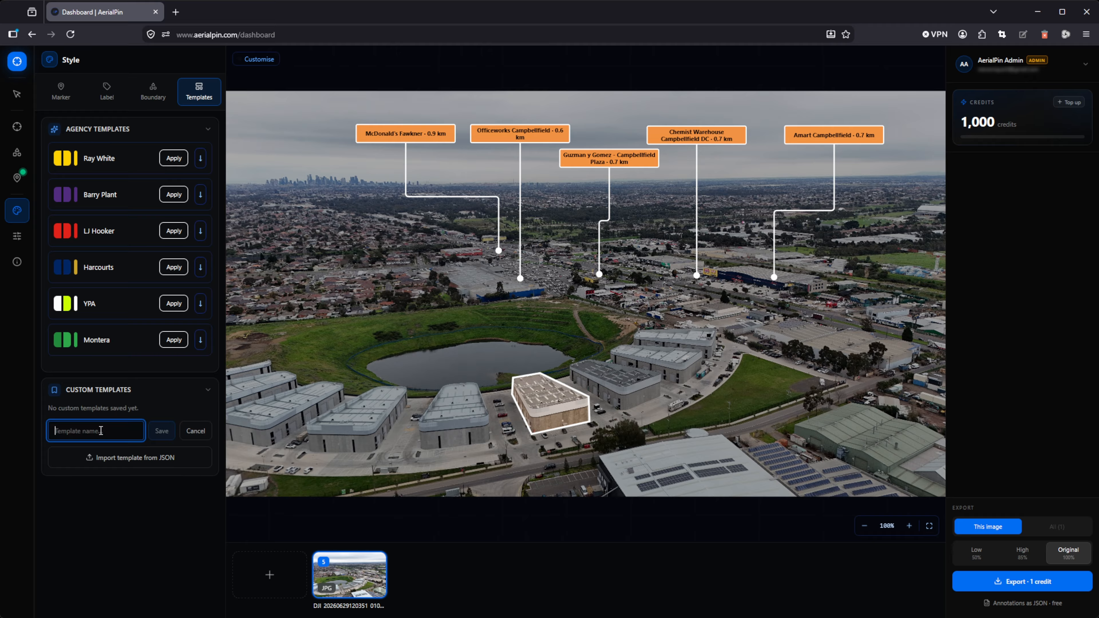
{"action": "type", "text": "A"}
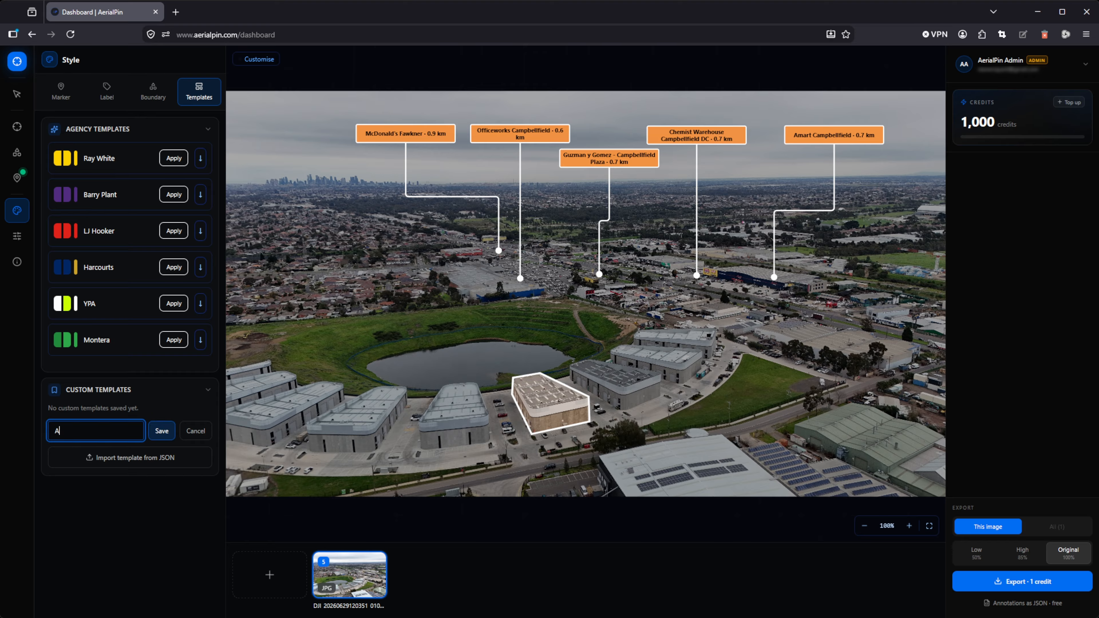
{"action": "type", "text": "gency A"}
{"action": "left_click", "coordinate": [157, 430]}
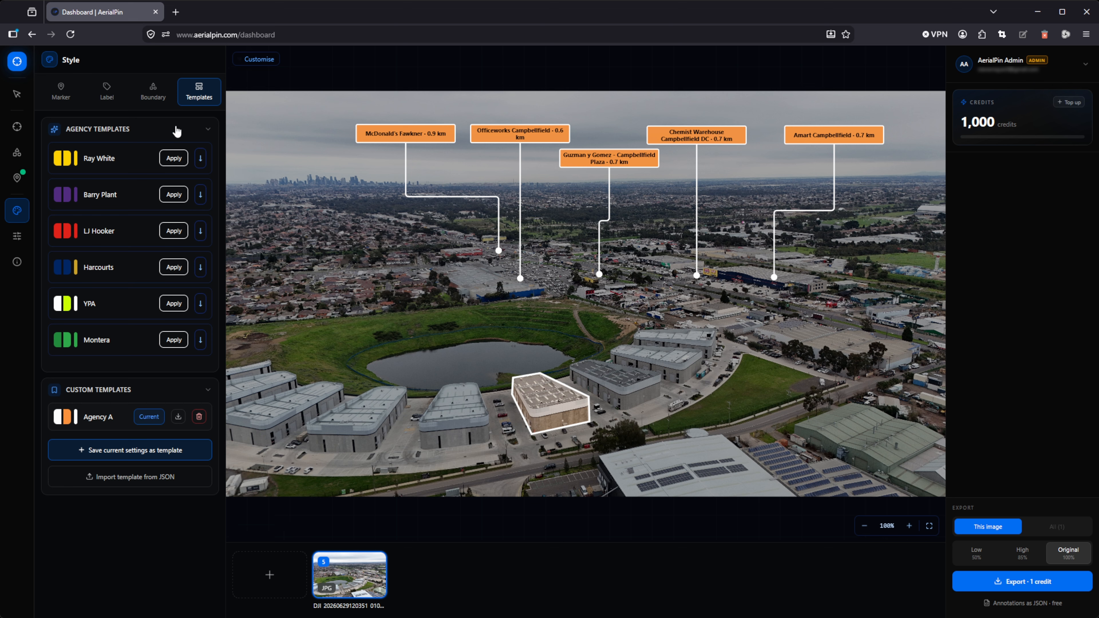
- Try the YPA agency template on the photo and reapply the custom Agency A template
{"action": "left_click", "coordinate": [173, 303]}
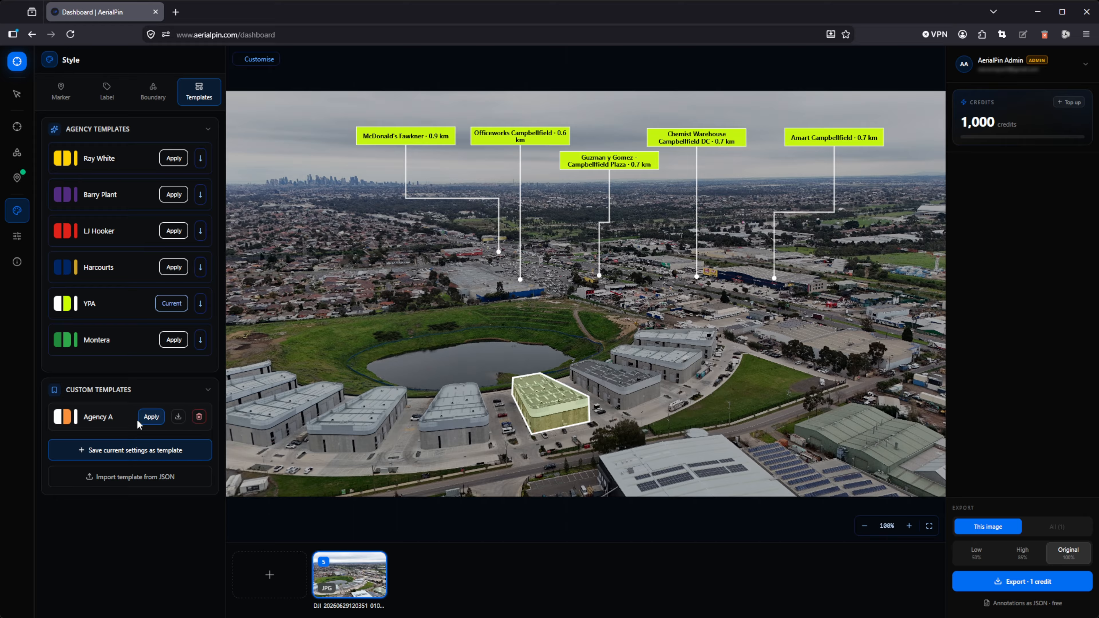
{"action": "left_click", "coordinate": [154, 424]}
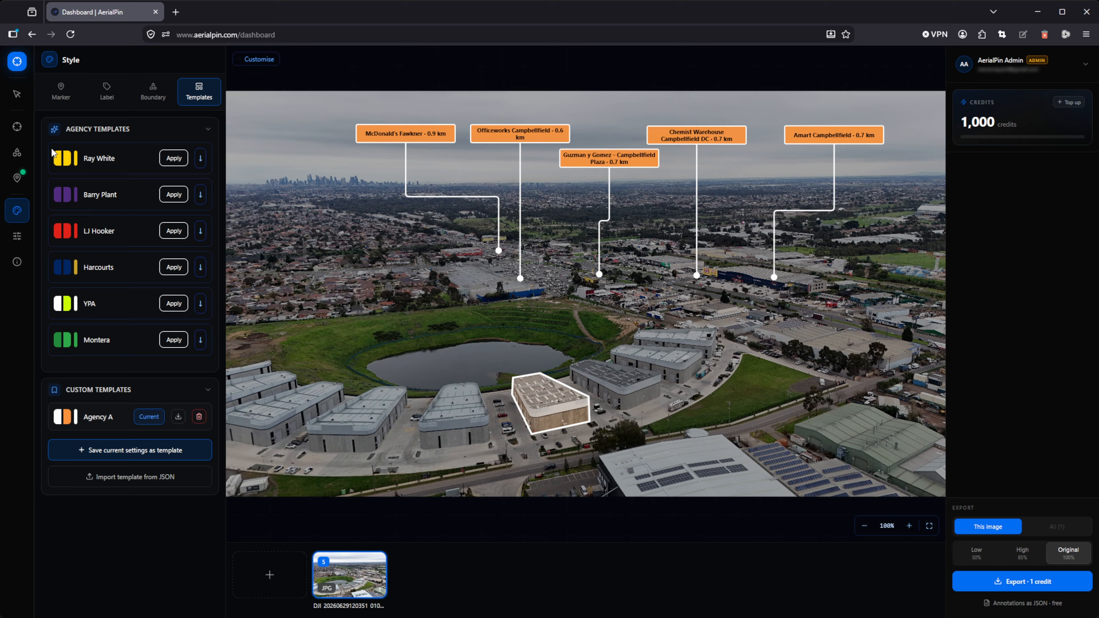
- Shorten the label of the Guzman y Gomez pin to "Guzman y Gomez" by removing the plaza name, and save the pin
{"action": "left_click", "coordinate": [17, 94]}
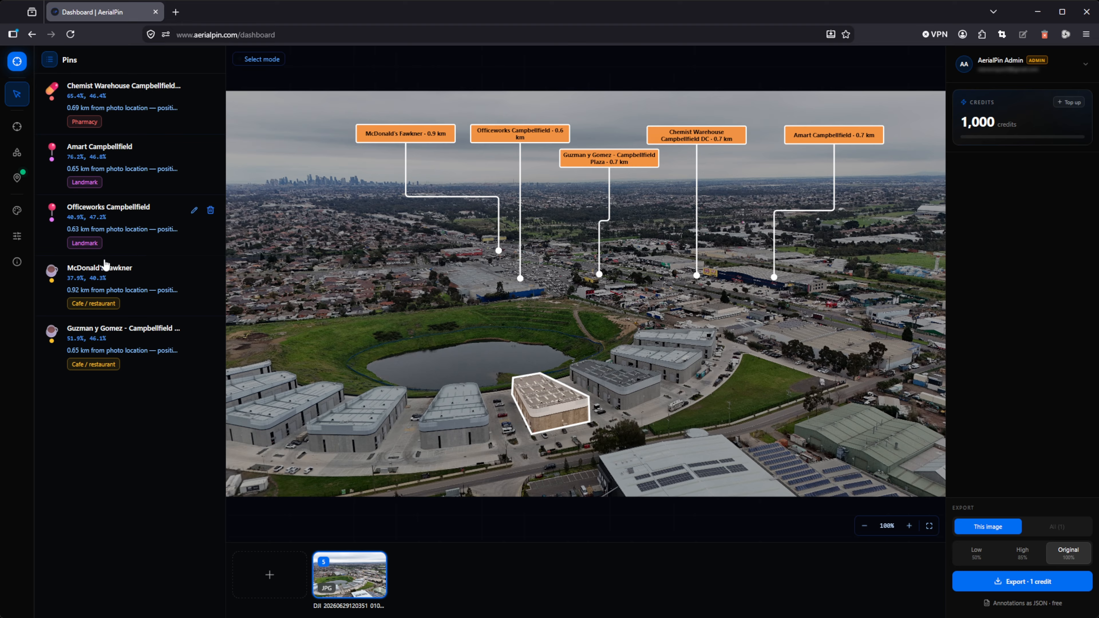
{"action": "left_click", "coordinate": [134, 286]}
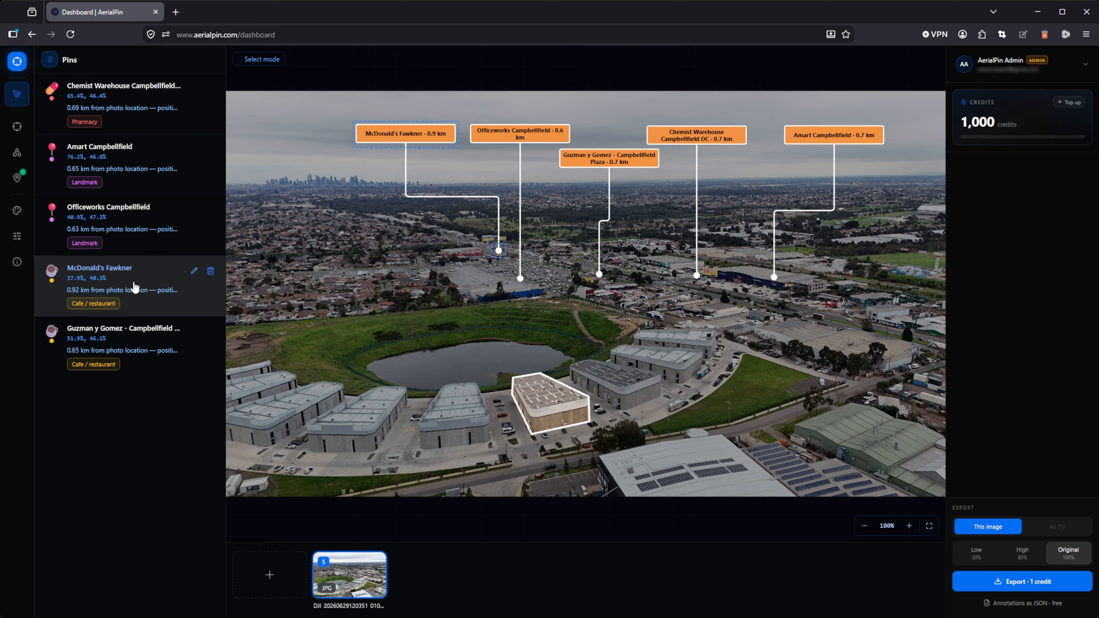
{"action": "left_click", "coordinate": [562, 334]}
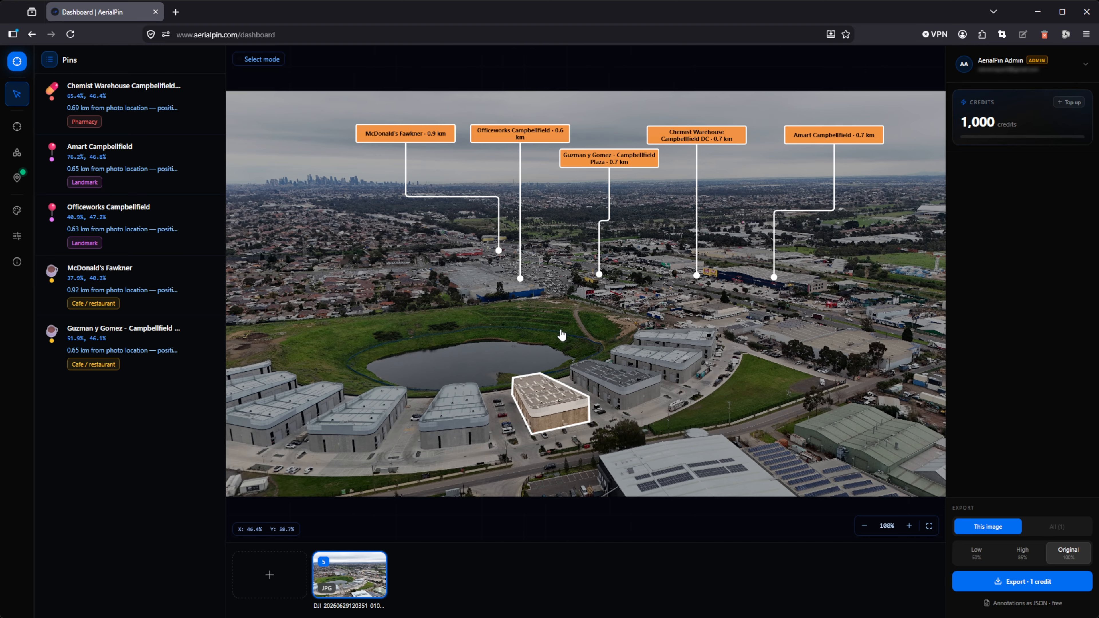
{"action": "left_click", "coordinate": [605, 160]}
{"action": "double_click", "coordinate": [637, 160]}
{"action": "left_click_drag", "start_coordinate": [511, 158], "coordinate": [446, 162]}
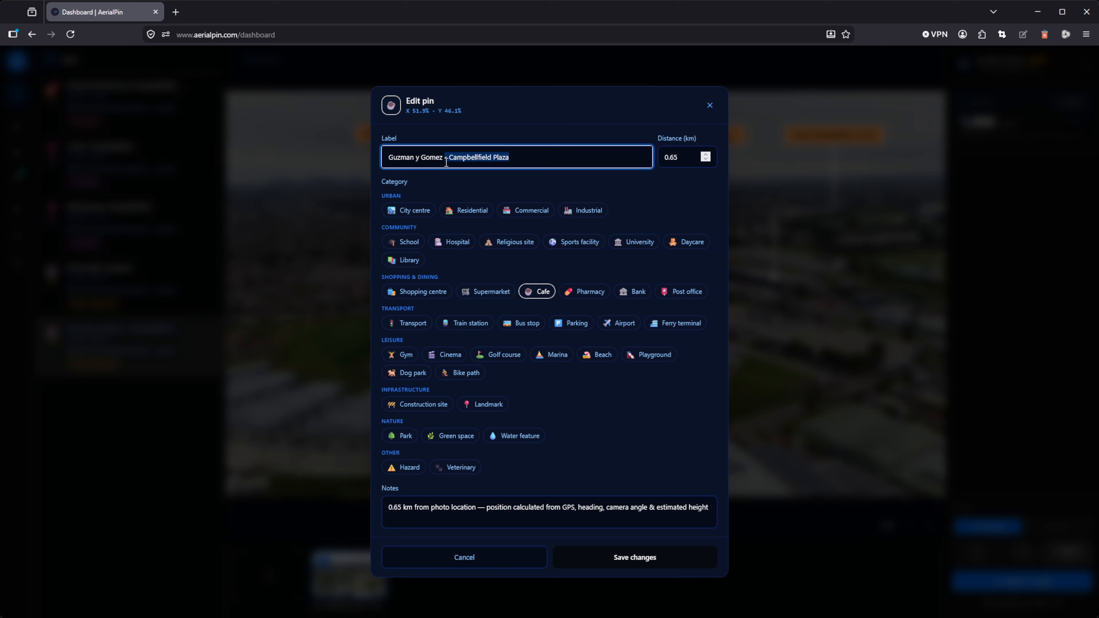
{"action": "key", "text": "BackSpace"}
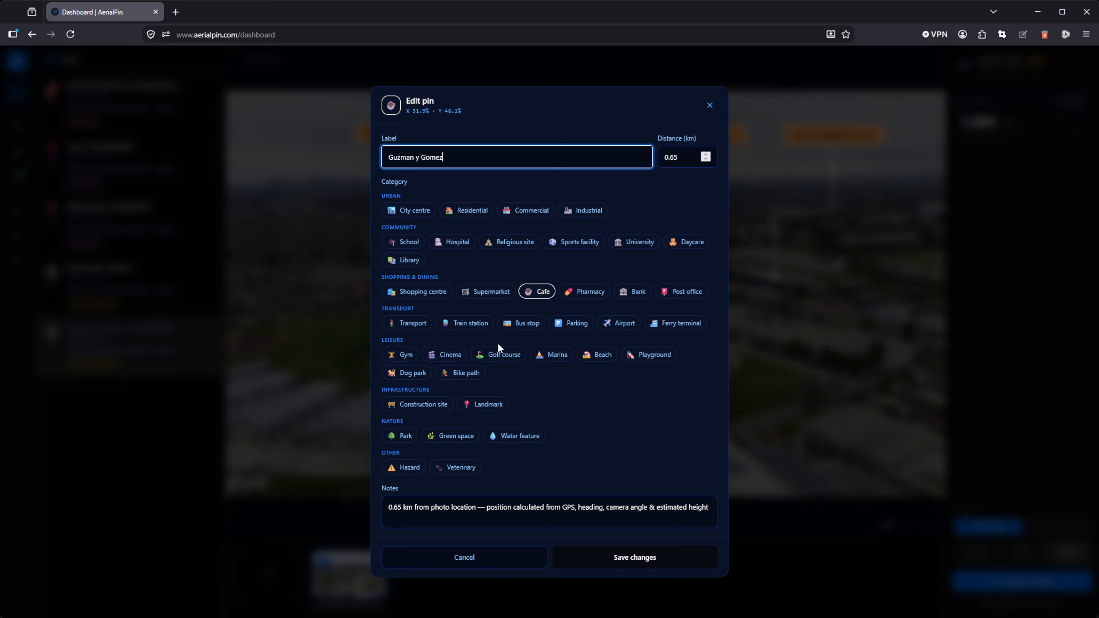
{"action": "left_click", "coordinate": [625, 556]}
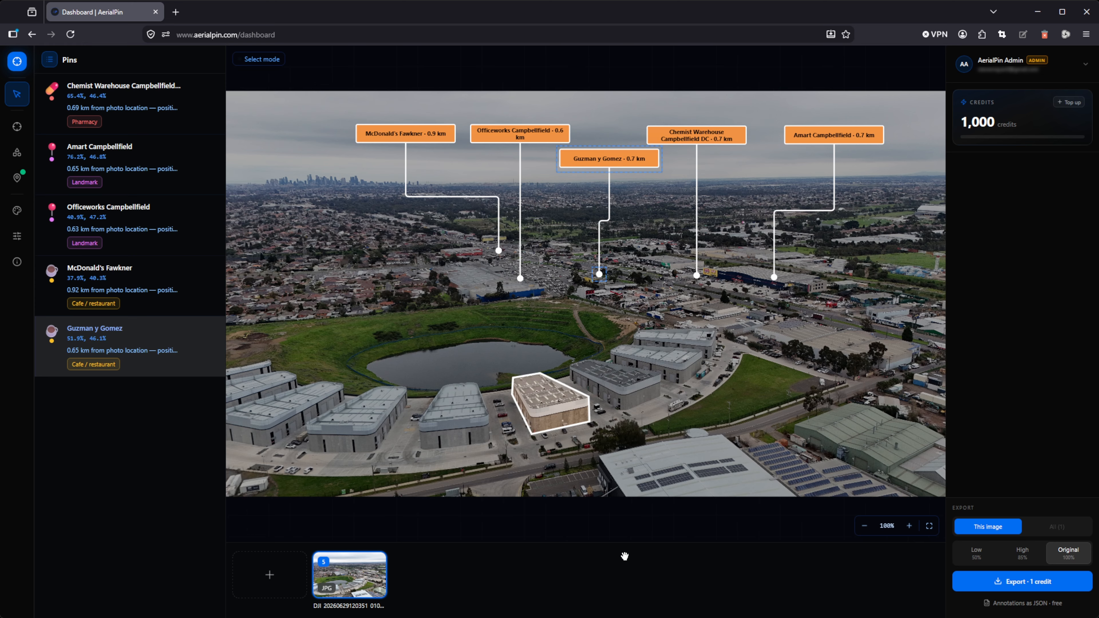